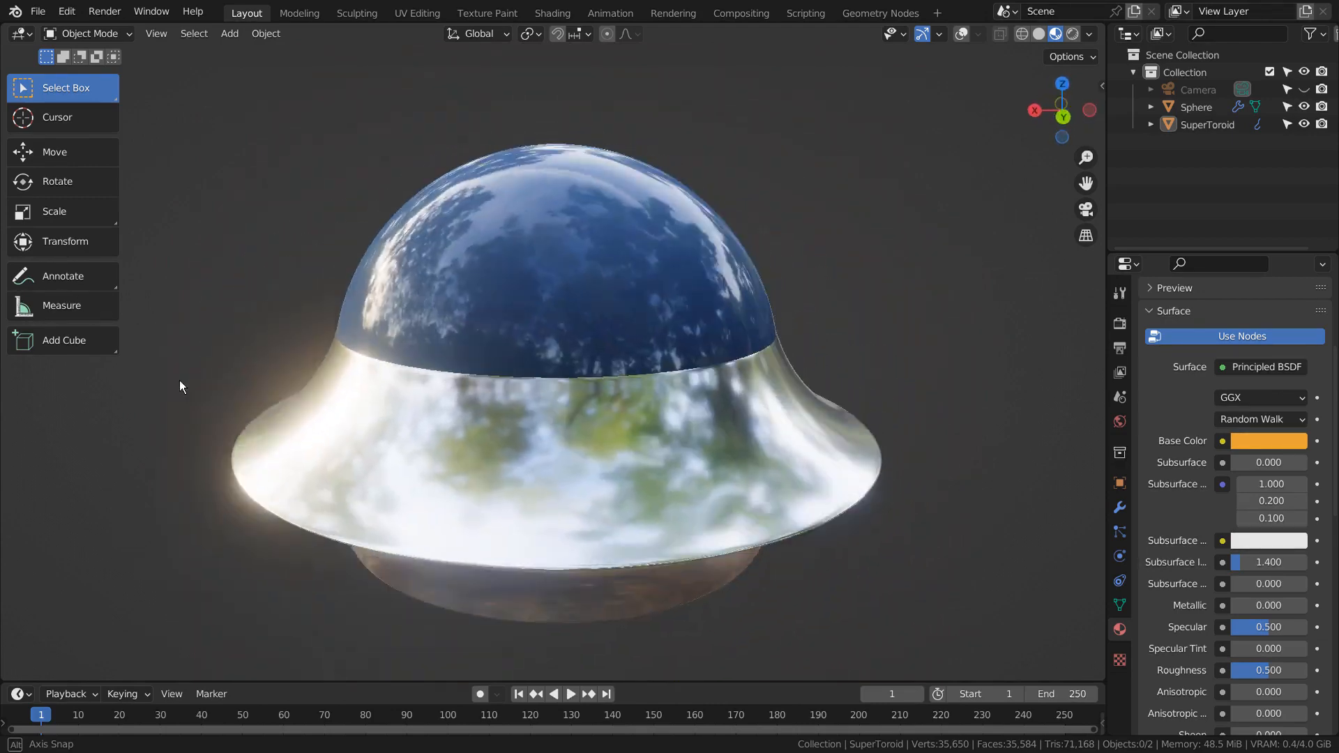
Step: Examine the finished UFO in wireframe shading, checking the supertoroid body and sphere dome from several angles
{"action": "left_click", "coordinate": [1023, 36]}
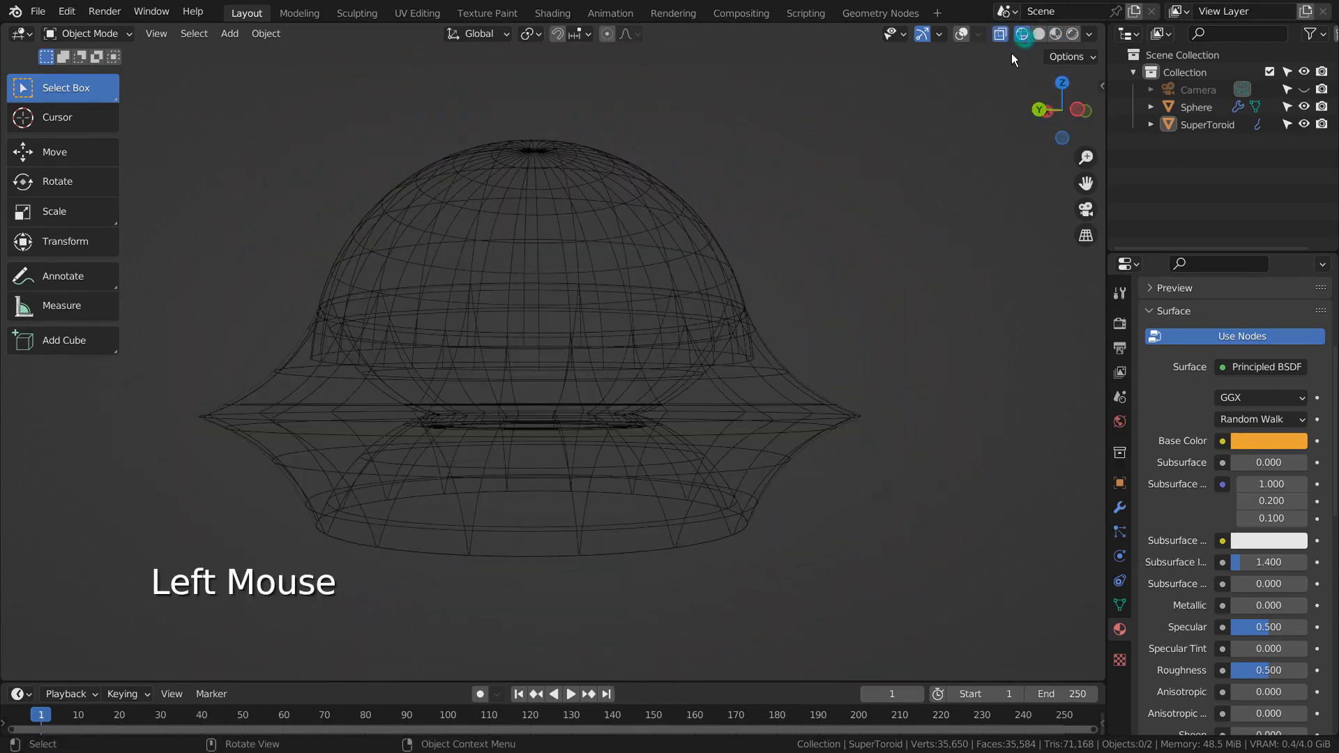
{"action": "scroll", "coordinate": [905, 332], "scroll_direction": "down", "scroll_amount": 2}
{"action": "left_click", "coordinate": [599, 396]}
{"action": "mouse_move", "coordinate": [846, 418]}
{"action": "middle_mouse_down"}
{"action": "mouse_move", "coordinate": [858, 455]}
{"action": "mouse_move", "coordinate": [785, 499]}
{"action": "middle_mouse_up"}
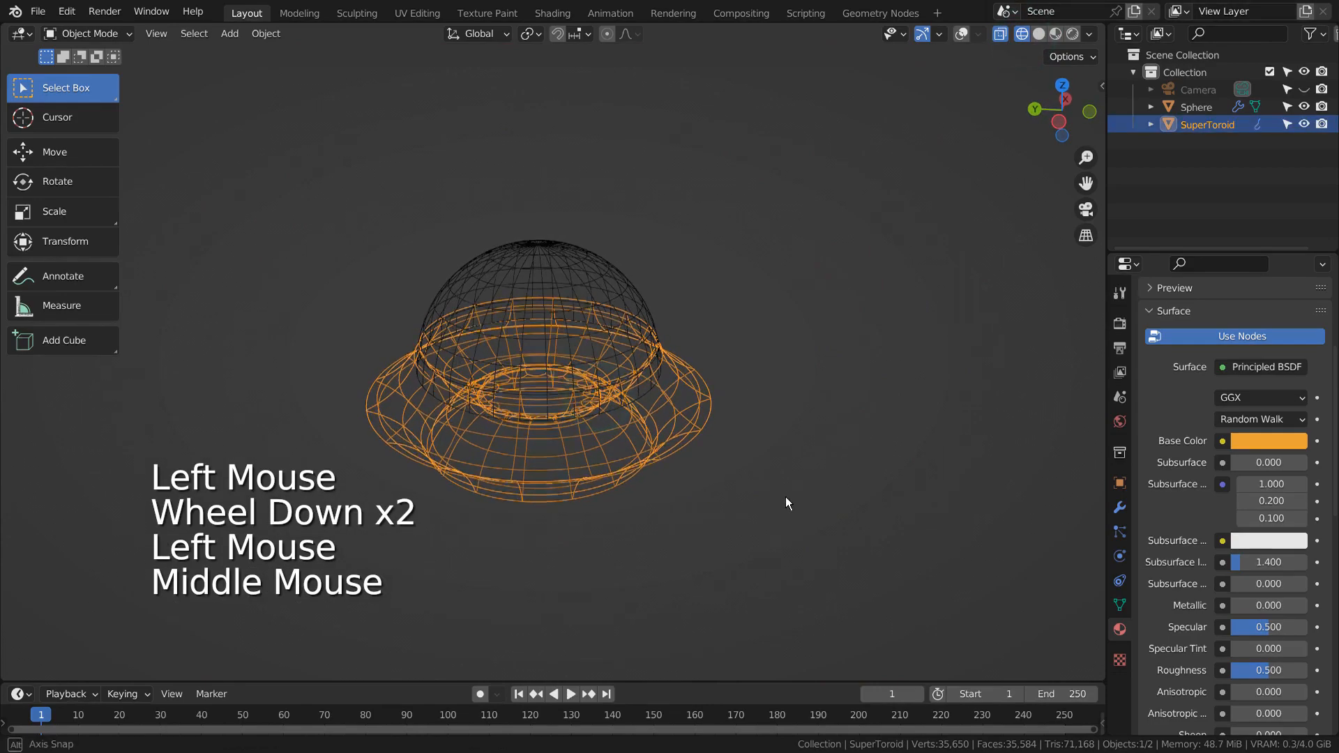
{"action": "left_click", "coordinate": [583, 284]}
{"action": "middle_click_drag", "start_coordinate": [582, 284], "coordinate": [708, 415]}
{"action": "left_click", "coordinate": [685, 412]}
{"action": "middle_click_drag", "start_coordinate": [795, 445], "coordinate": [620, 444]}
{"action": "left_click", "coordinate": [825, 323]}
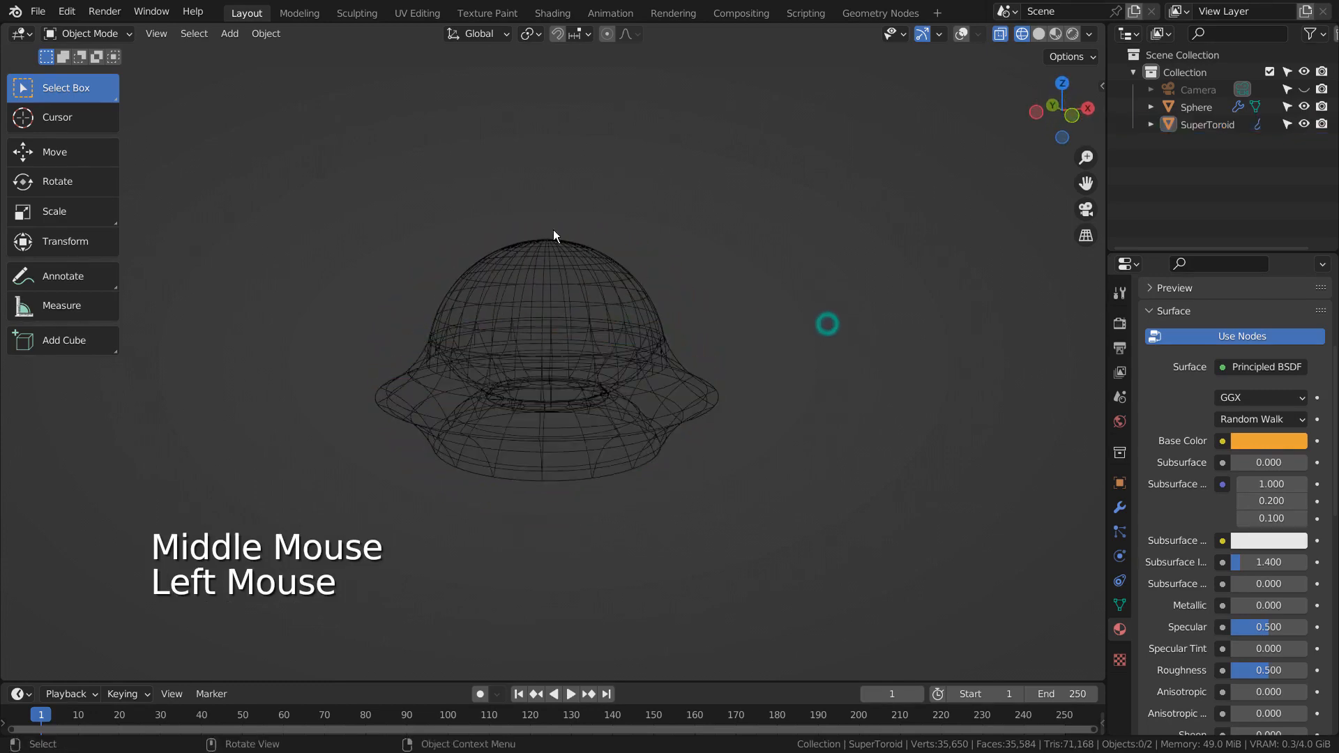
Step: Hide both finished UFO objects and turn on the viewport overlays
{"action": "key", "text": "b"}
{"action": "left_click_drag", "start_coordinate": [469, 200], "coordinate": [658, 469]}
{"action": "key", "text": "h"}
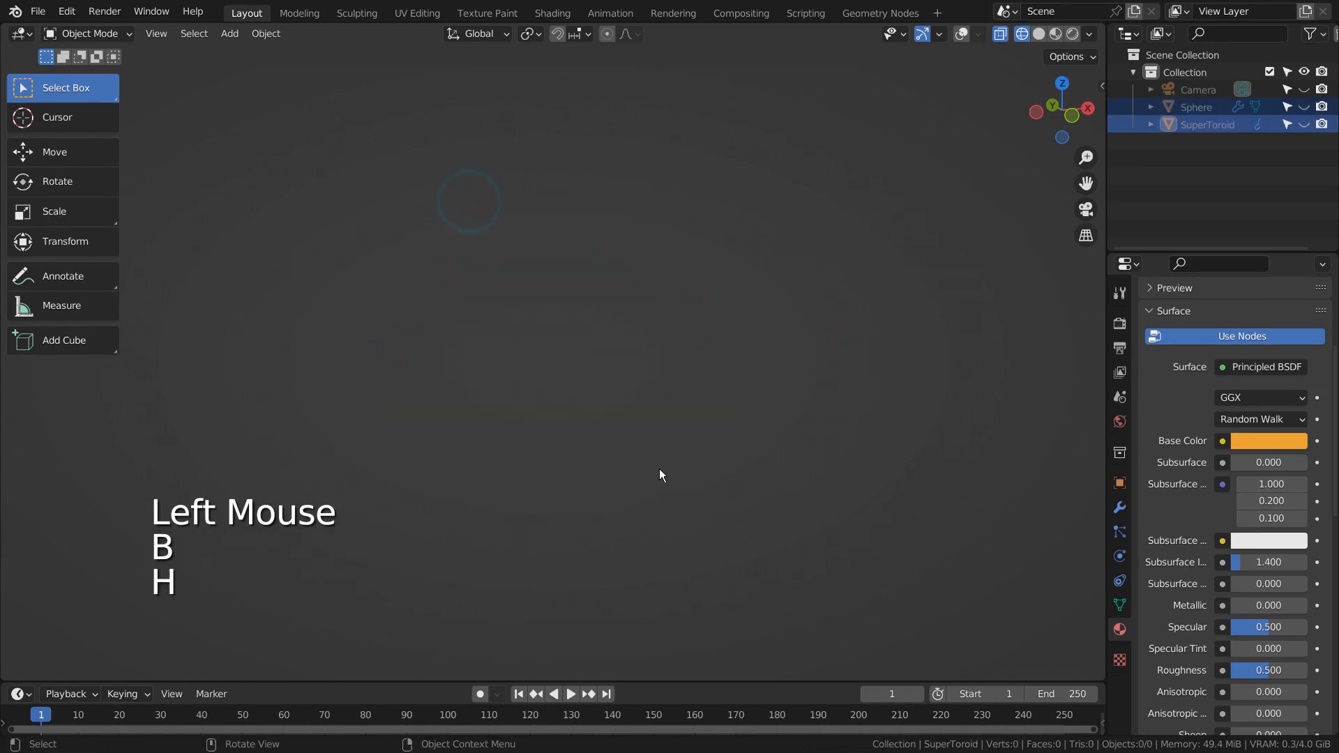
{"action": "left_click", "coordinate": [706, 311]}
{"action": "left_click", "coordinate": [962, 33]}
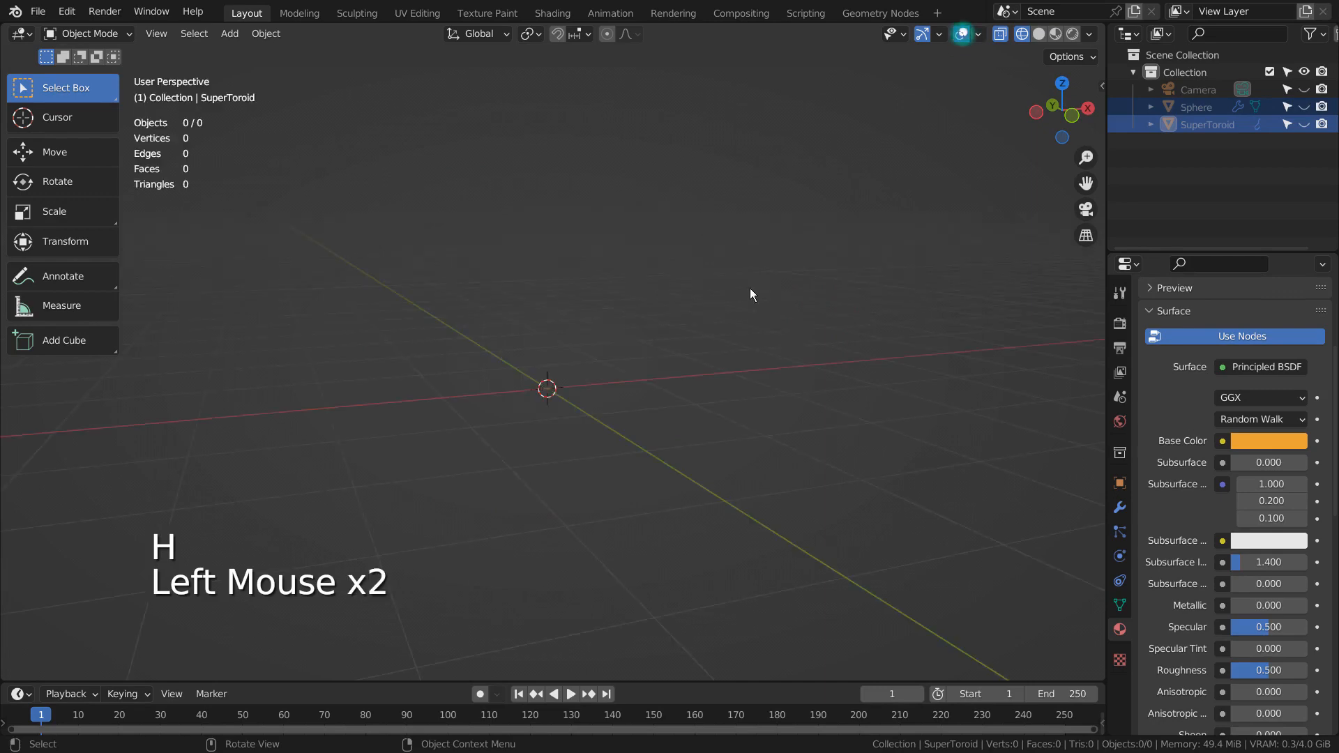
Step: Add a Supertoroid mesh at the world origin
{"action": "mouse_move", "coordinate": [751, 293]}
{"action": "middle_mouse_down", "text": "shift"}
{"action": "mouse_move", "coordinate": [881, 383]}
{"action": "mouse_move", "coordinate": [755, 315]}
{"action": "middle_mouse_up", "text": "shift"}
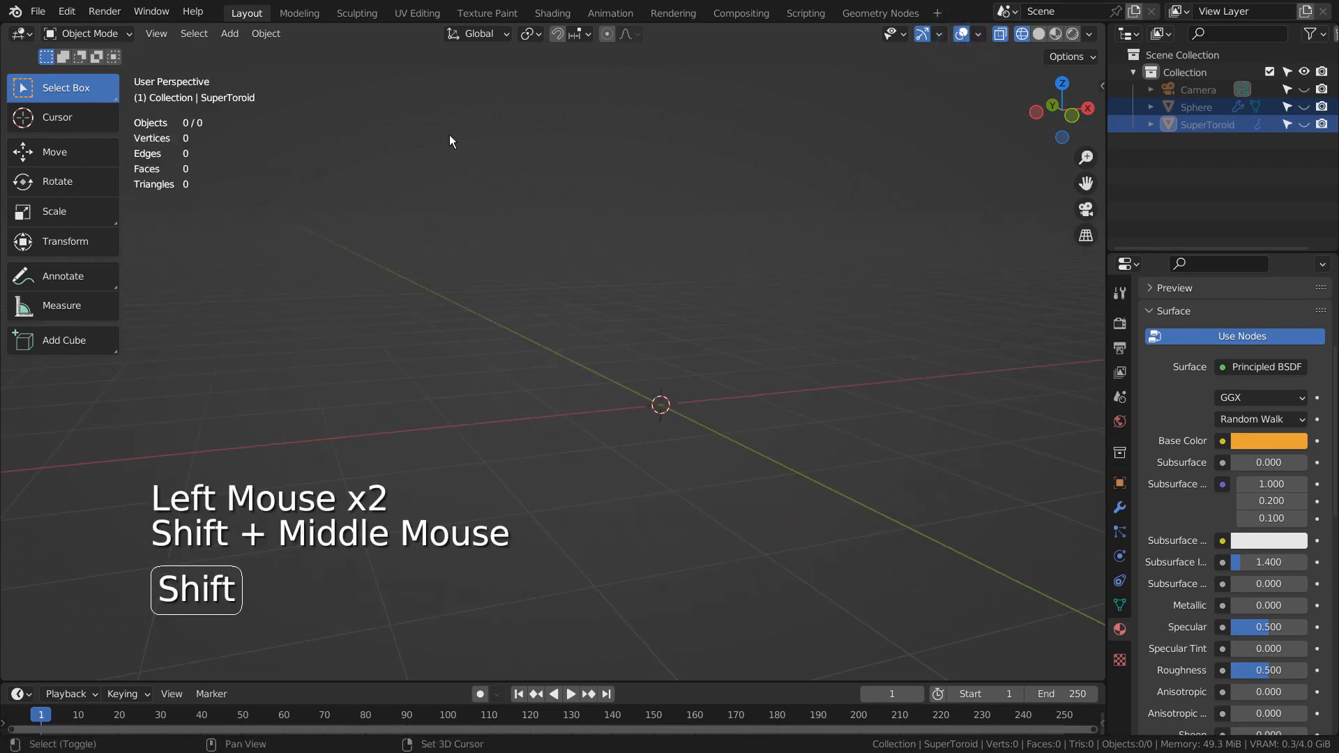
{"action": "key", "text": "shift+a"}
{"action": "mouse_move", "coordinate": [449, 138]}
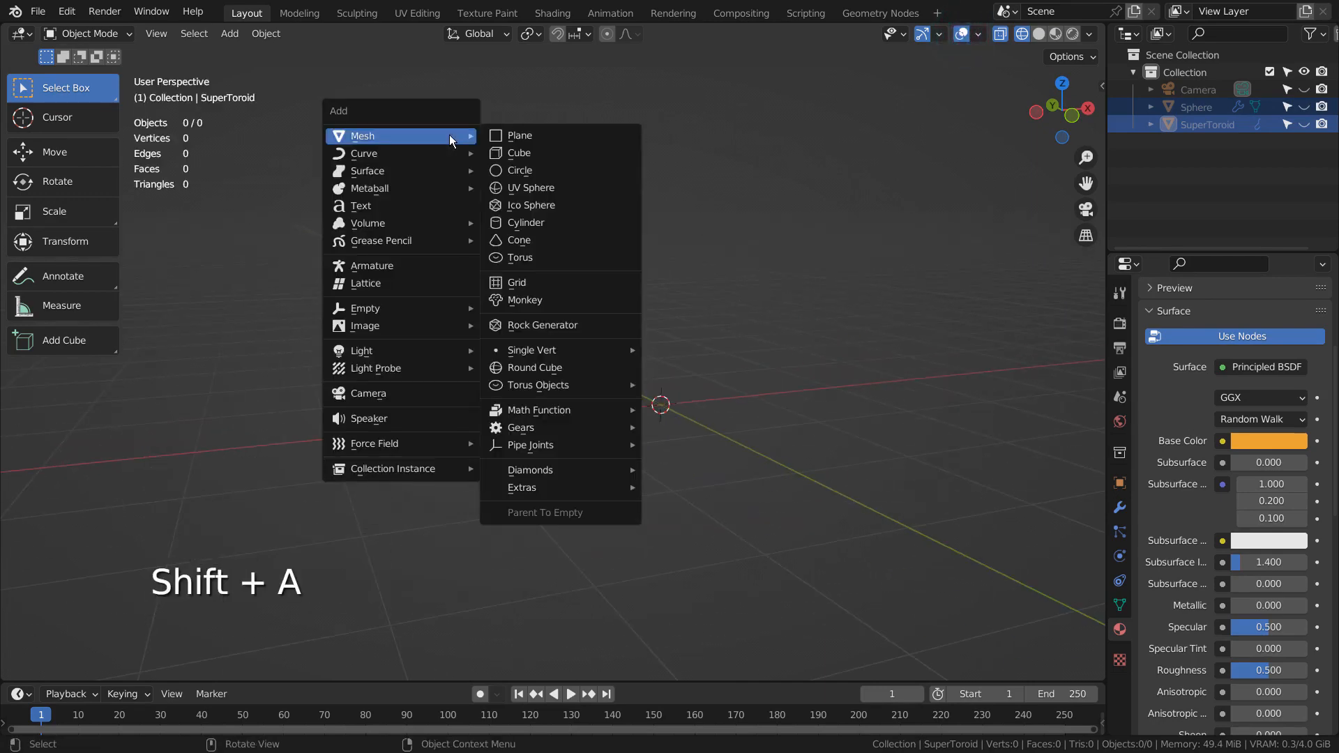
{"action": "mouse_move", "coordinate": [530, 385]}
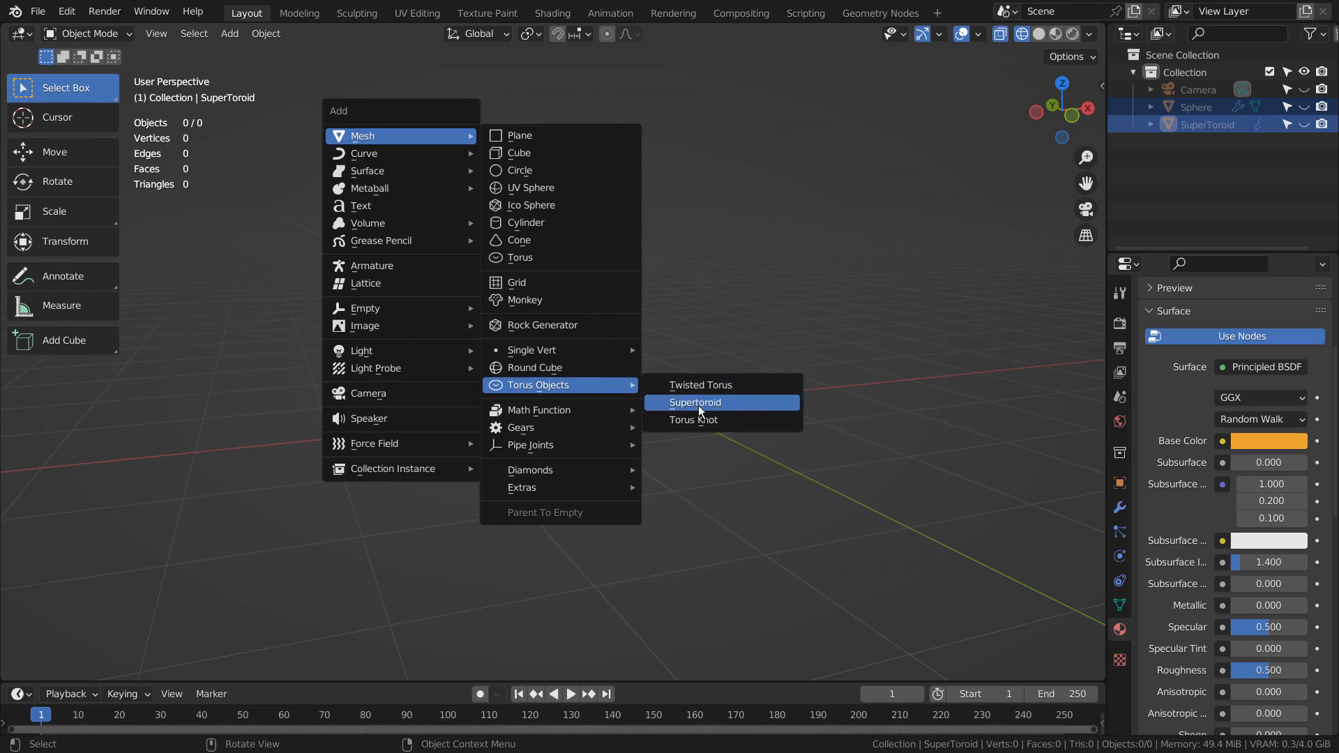
{"action": "left_click", "coordinate": [727, 404]}
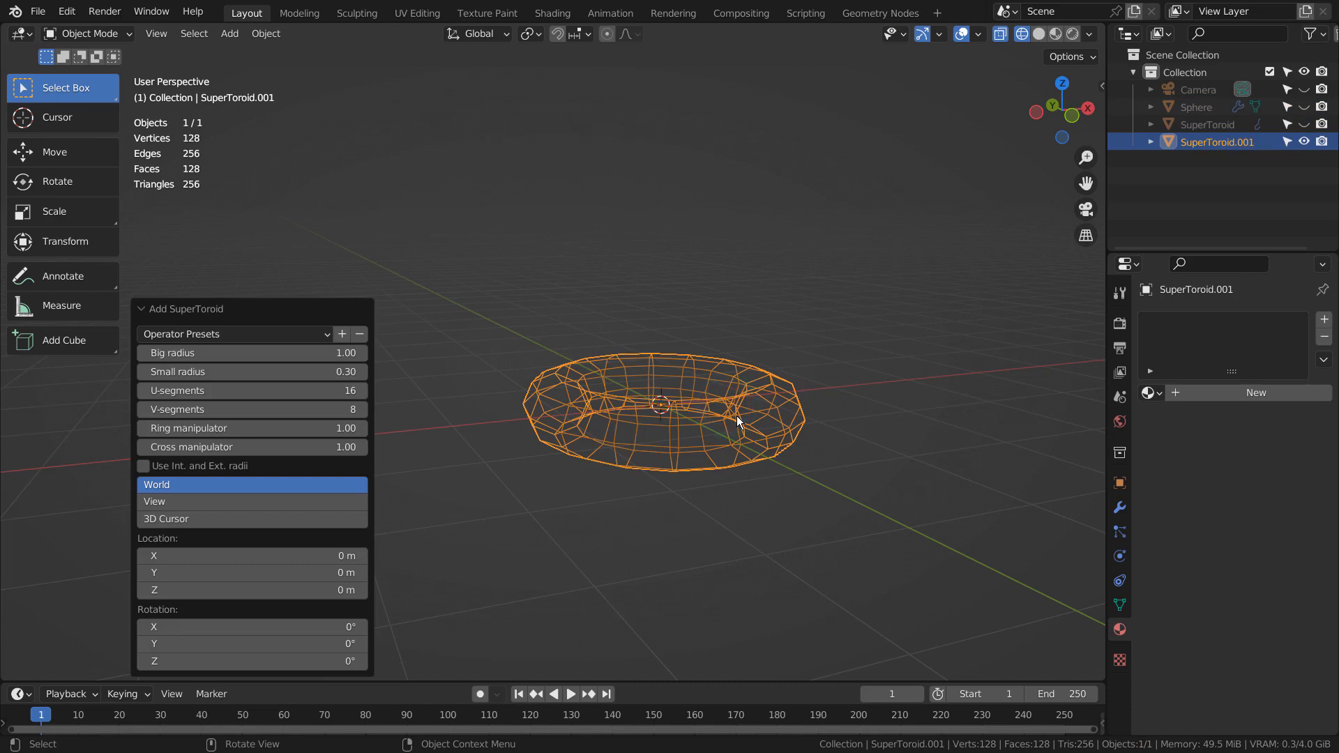
Step: Set the supertoroid's big radius to 1.18, small radius to 0.51, and both U-segments and V-segments to 16
{"action": "left_click", "coordinate": [282, 360]}
{"action": "left_click_drag", "start_coordinate": [282, 360], "coordinate": [227, 389]}
{"action": "double_click", "coordinate": [251, 389]}
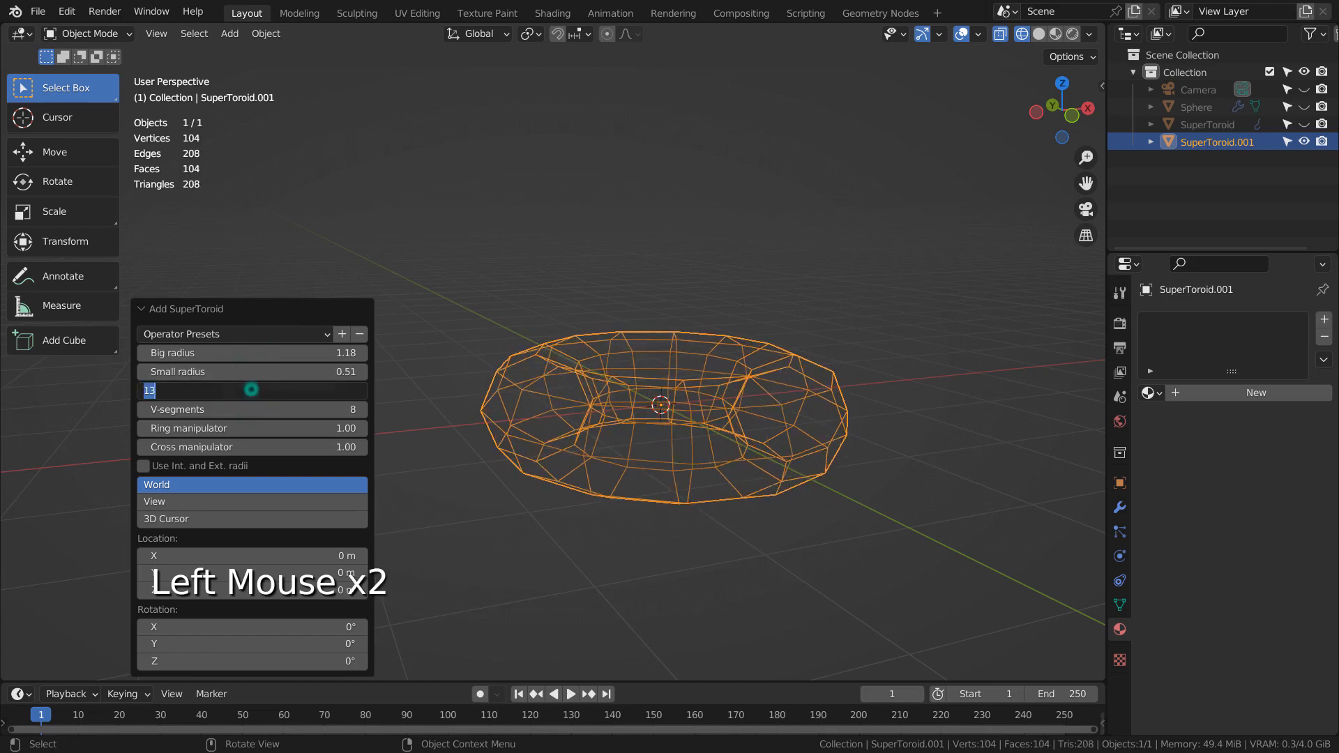
{"action": "key", "text": "Tab"}
{"action": "type", "text": "16"}
{"action": "key", "text": "Tab"}
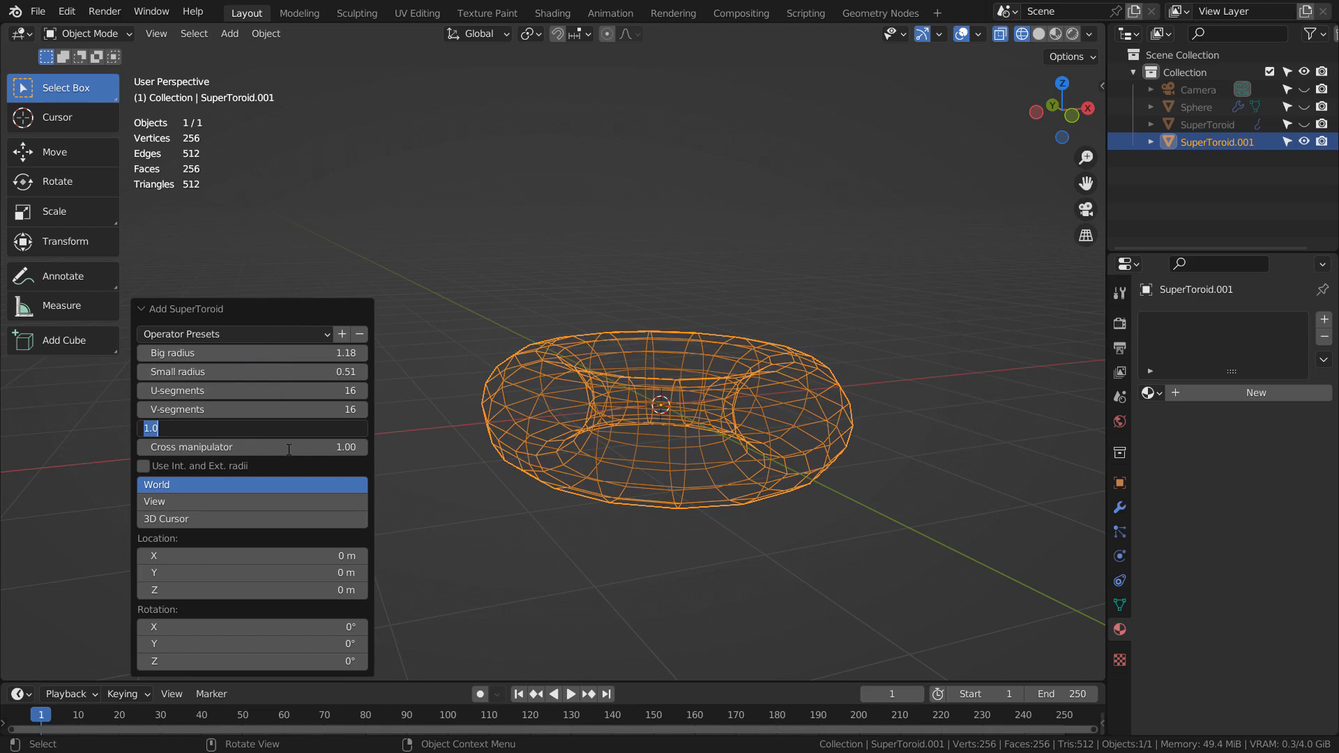
Step: Set the supertoroid's cross manipulator to 3.10 and ring manipulator to 1.00, and display the model in solid shading
{"action": "left_click_drag", "start_coordinate": [296, 449], "coordinate": [391, 448]}
{"action": "left_click", "coordinate": [1045, 34]}
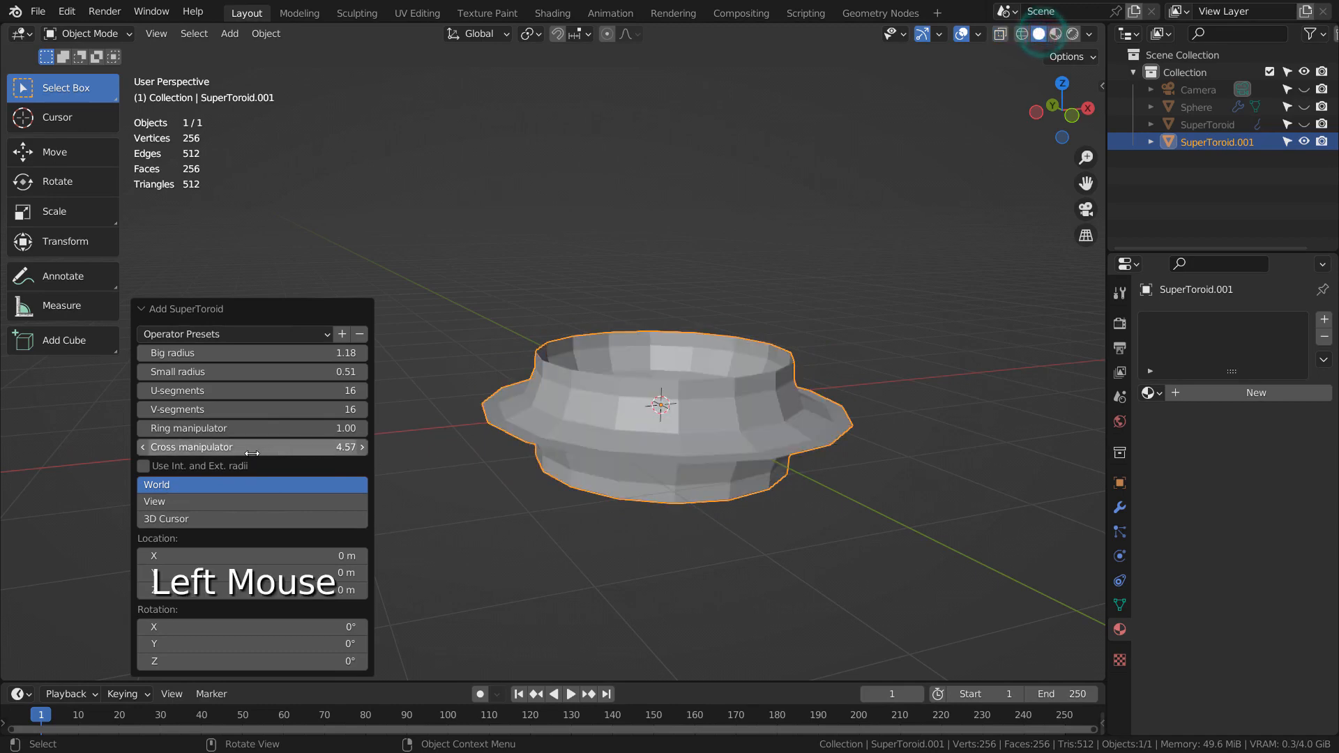
{"action": "left_click", "coordinate": [224, 447]}
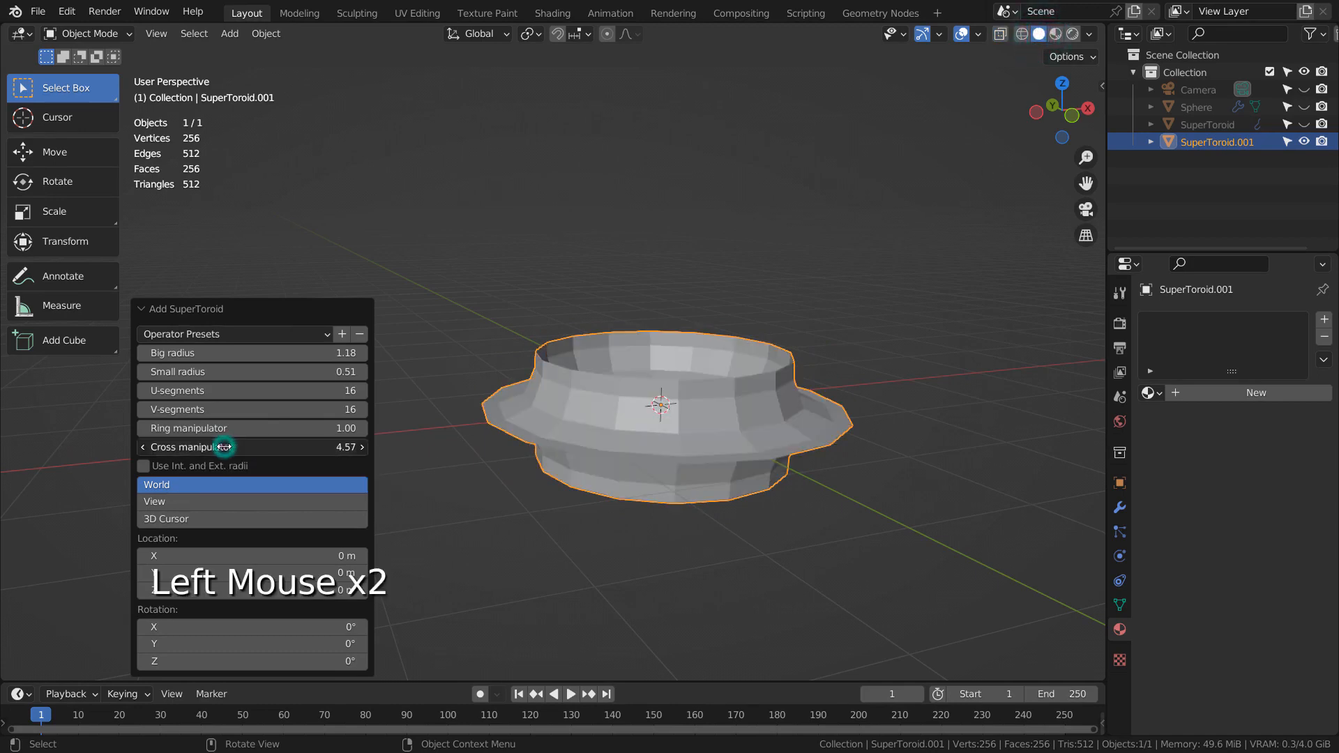
{"action": "mouse_move", "coordinate": [224, 447]}
{"action": "left_mouse_down"}
{"action": "mouse_move", "coordinate": [183, 447]}
{"action": "mouse_move", "coordinate": [265, 428]}
{"action": "mouse_move", "coordinate": [199, 428]}
{"action": "mouse_move", "coordinate": [224, 428]}
{"action": "left_mouse_up"}
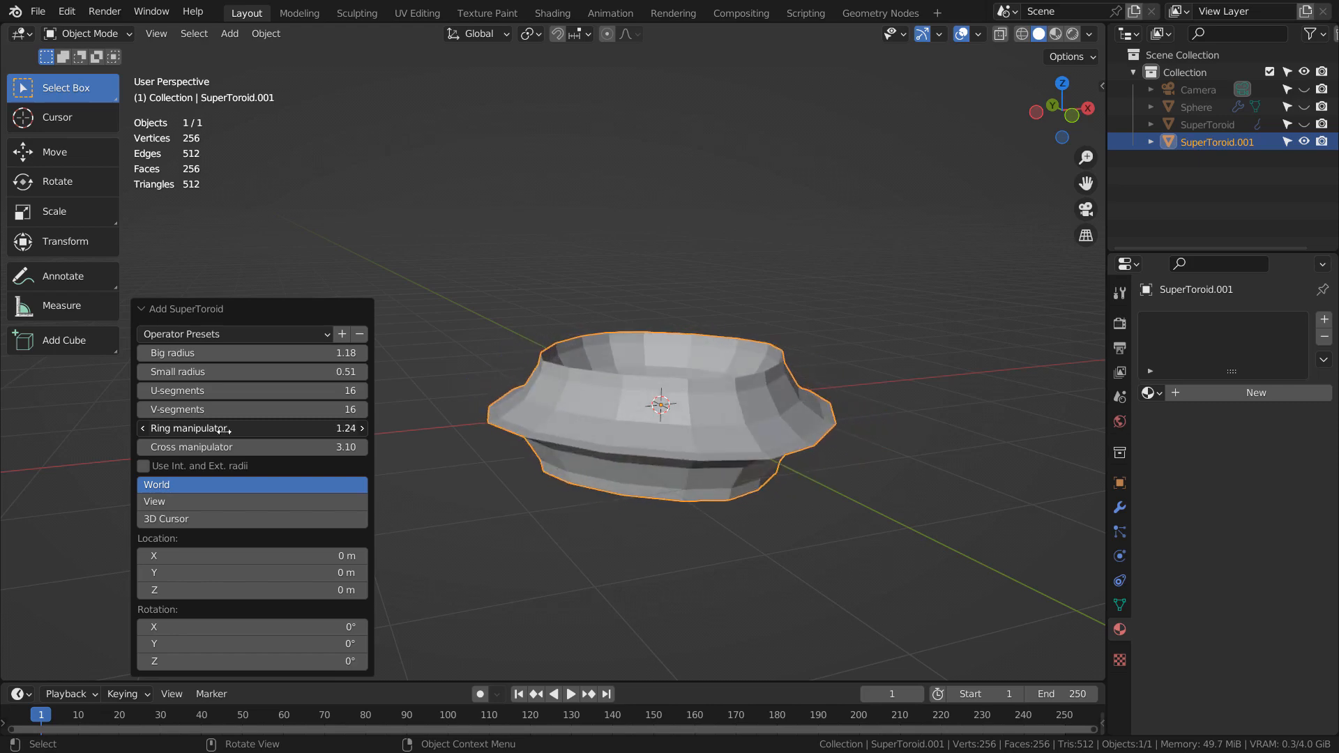
{"action": "left_click", "coordinate": [224, 428]}
{"action": "type", "text": "1"}
{"action": "key", "text": "Tab"}
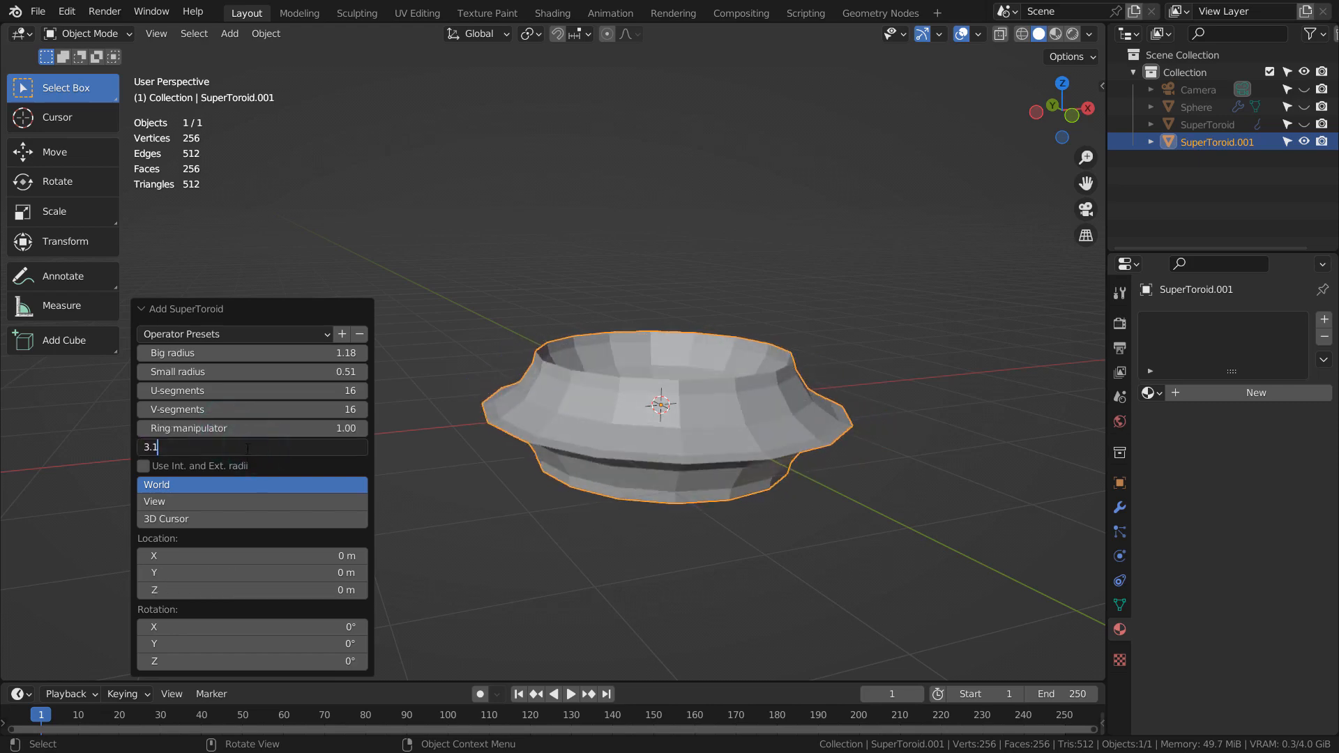
{"action": "left_click", "coordinate": [245, 428]}
Step: Try the internal and external radii option on the supertoroid
{"action": "left_click", "coordinate": [144, 466]}
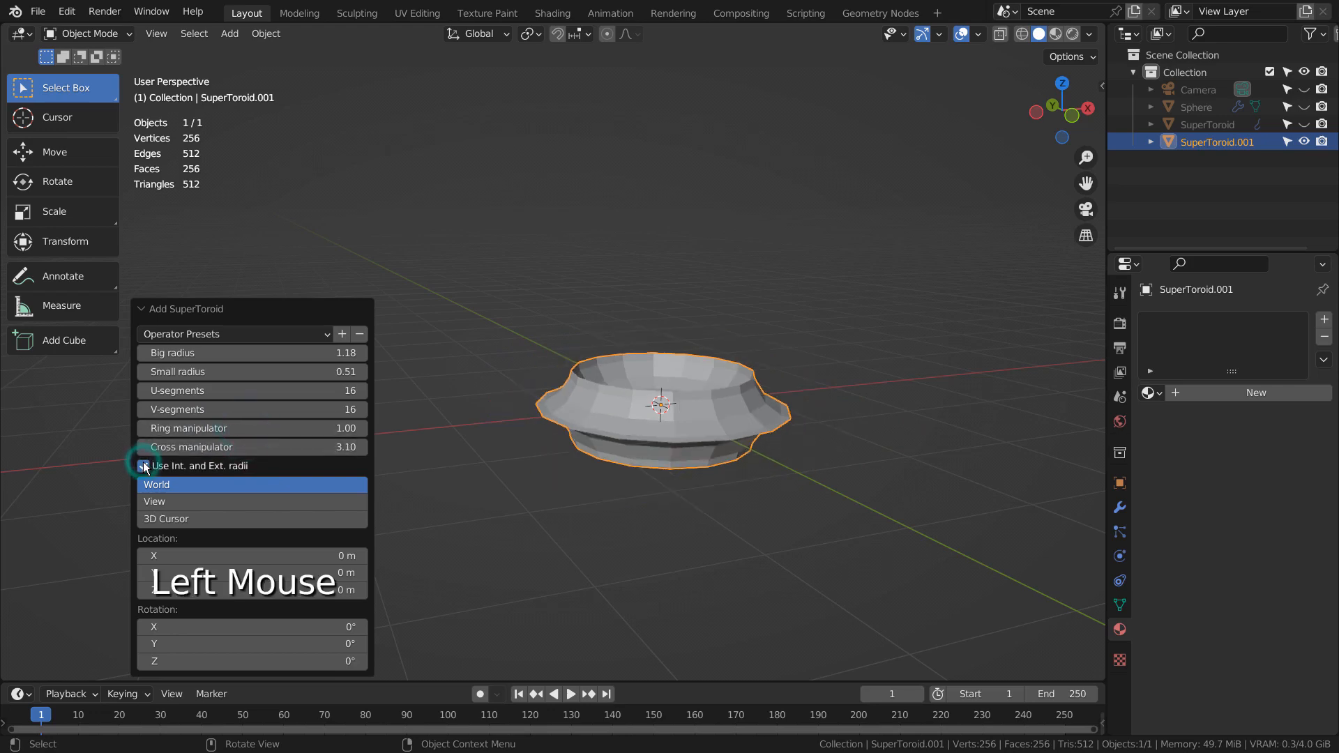
{"action": "left_click", "coordinate": [144, 466]}
{"action": "left_click", "coordinate": [144, 465]}
{"action": "left_click", "coordinate": [144, 465]}
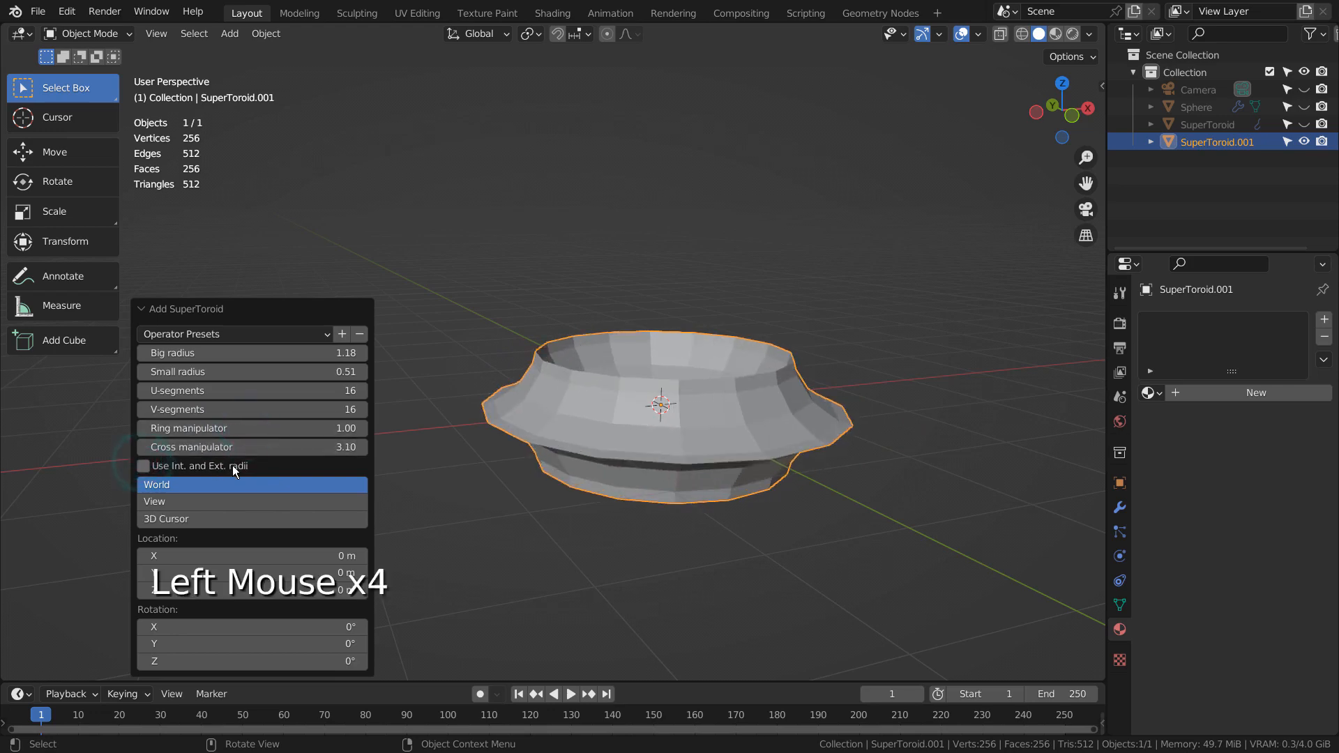
Step: Add a UV sphere at the centre of the supertoroid
{"action": "left_click", "coordinate": [692, 456]}
{"action": "middle_click_drag", "start_coordinate": [692, 460], "coordinate": [870, 442]}
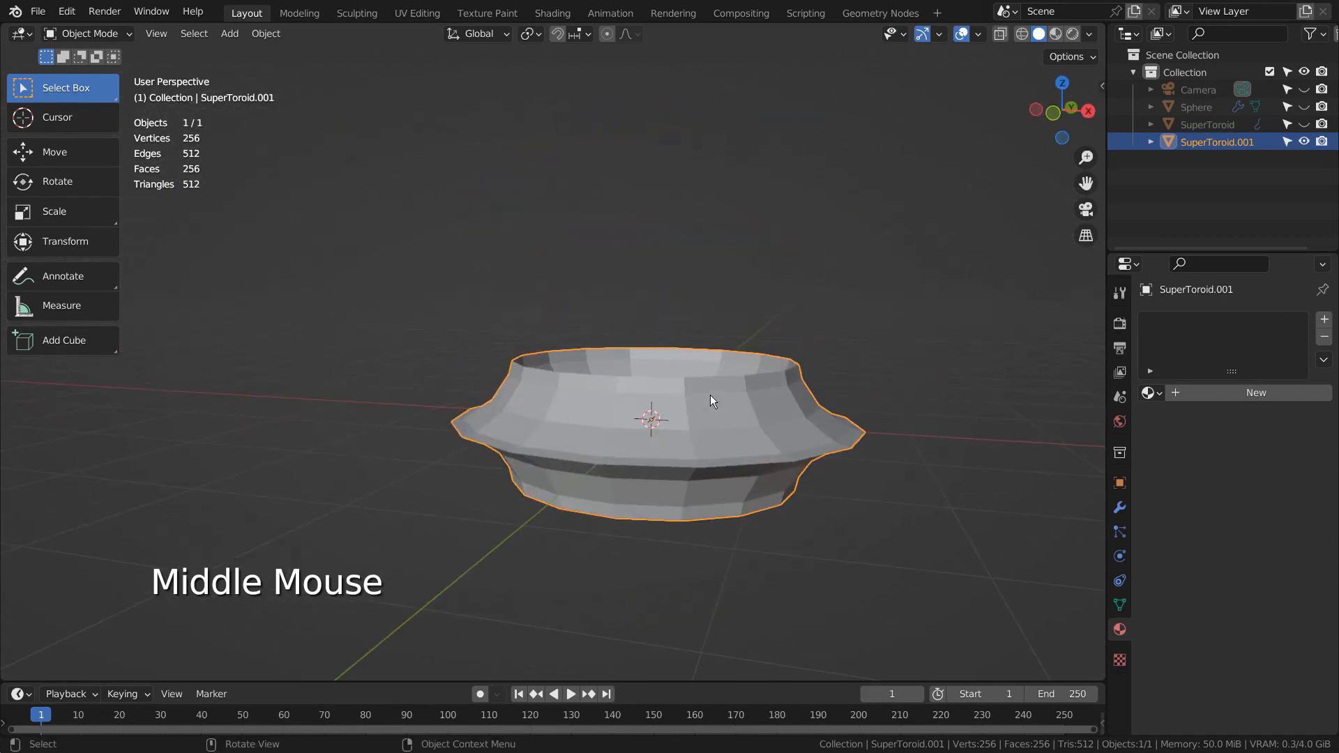
{"action": "key", "text": "shift+a"}
{"action": "mouse_move", "coordinate": [697, 337]}
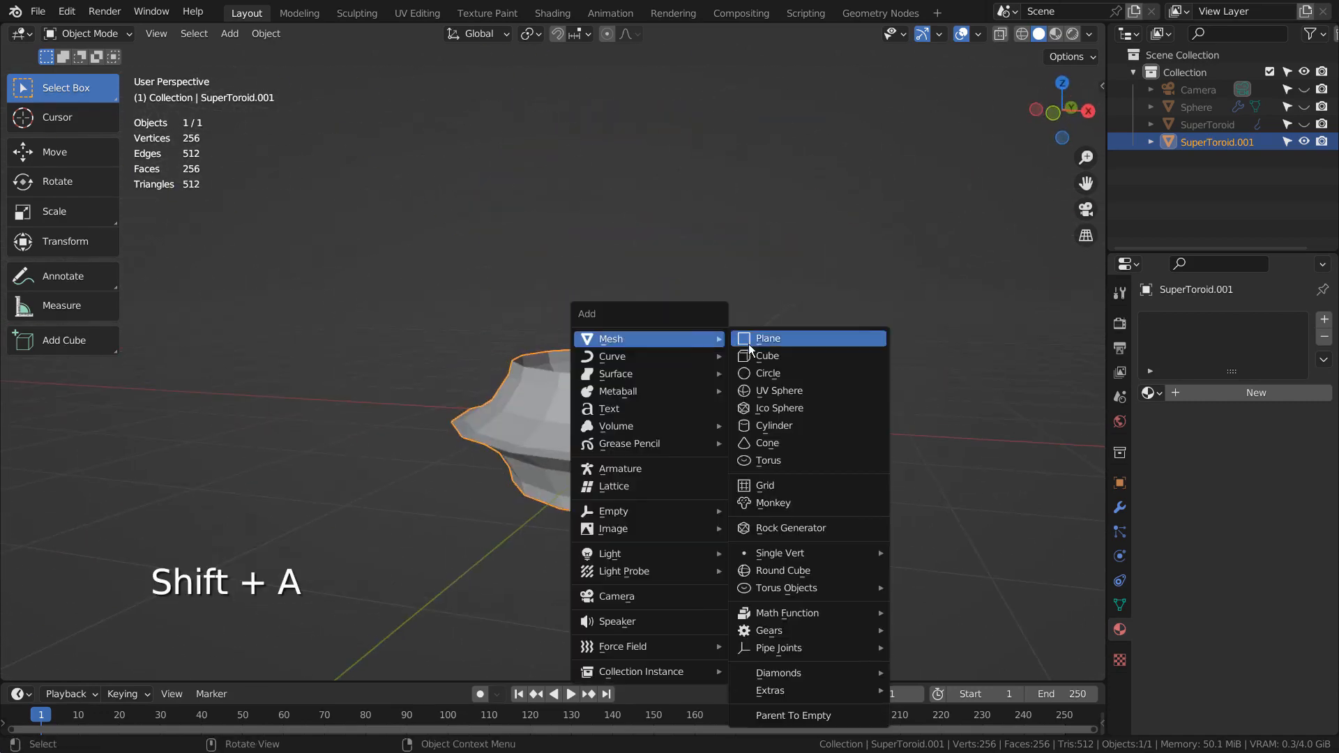
{"action": "left_click", "coordinate": [776, 391]}
Step: In front view, raise the sphere about 0.49 m along Z and scale it up by about 1.158
{"action": "key", "text": "KP_1"}
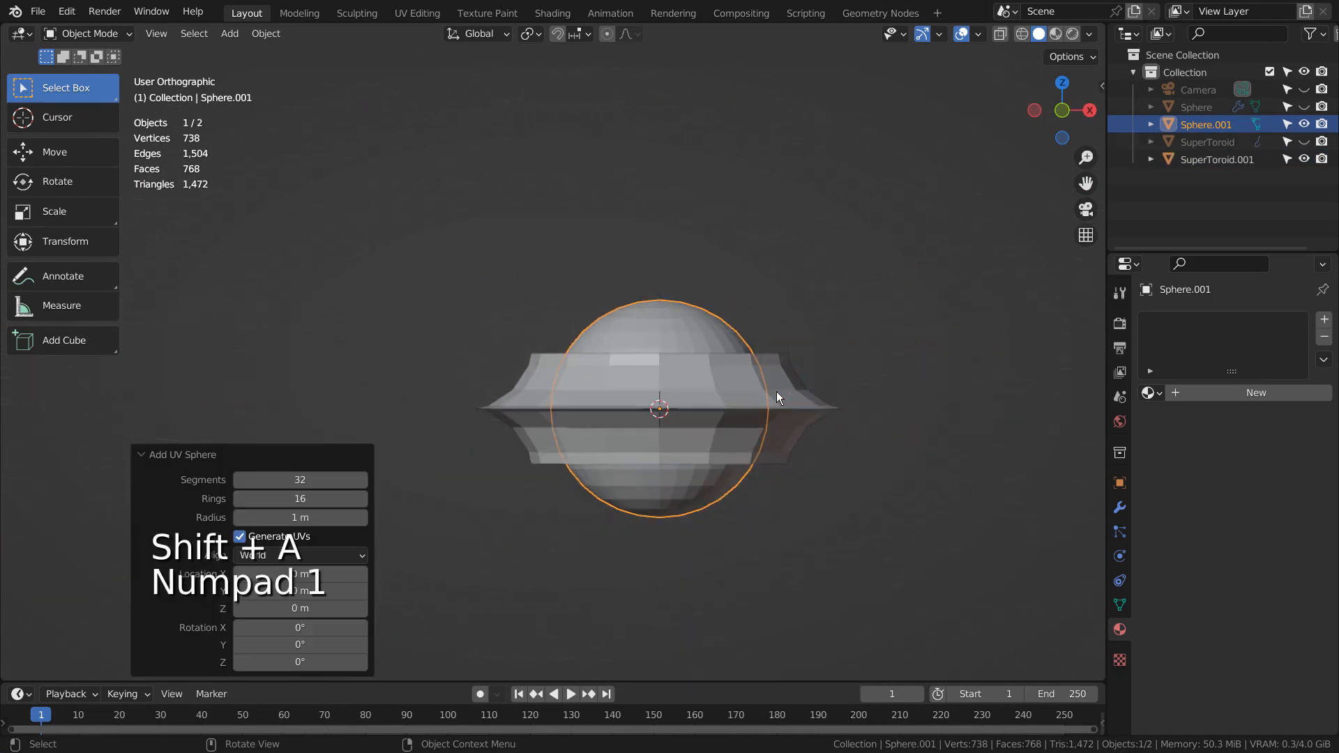
{"action": "key", "text": "g"}
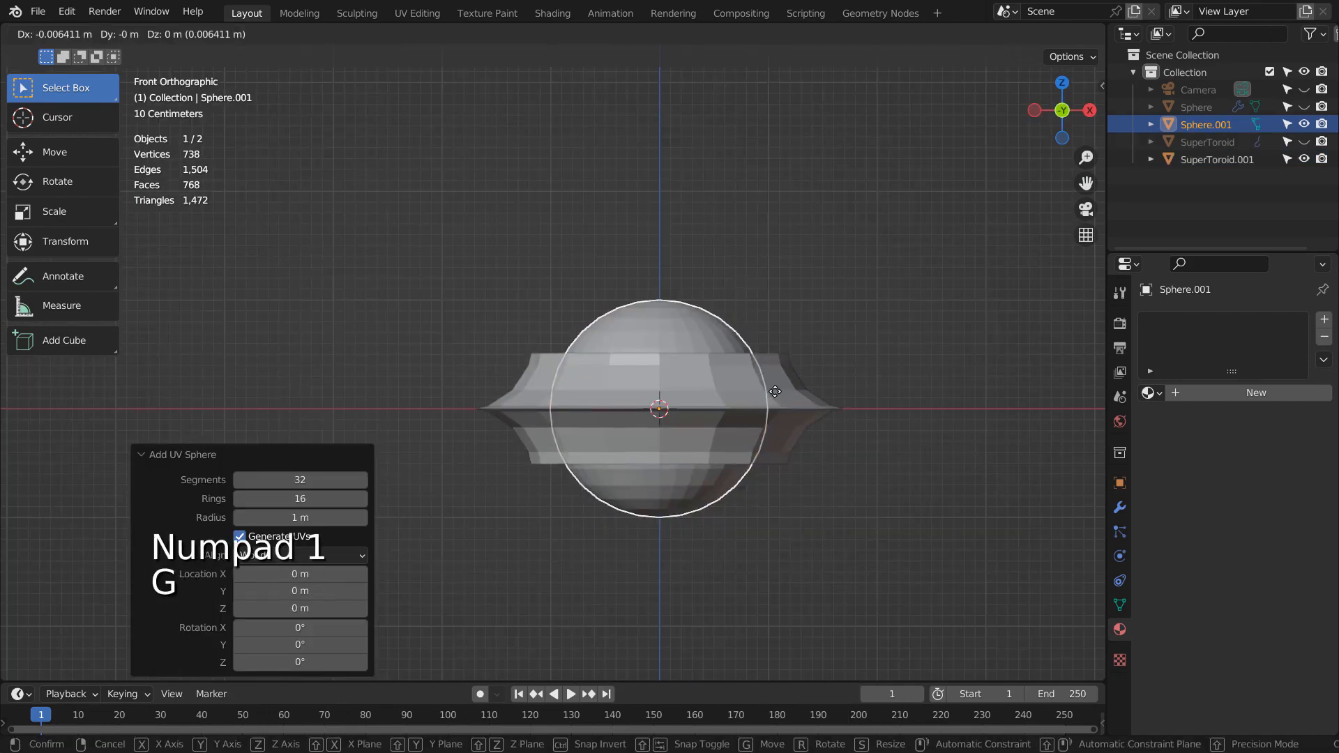
{"action": "key", "text": "x"}
{"action": "key", "text": "z"}
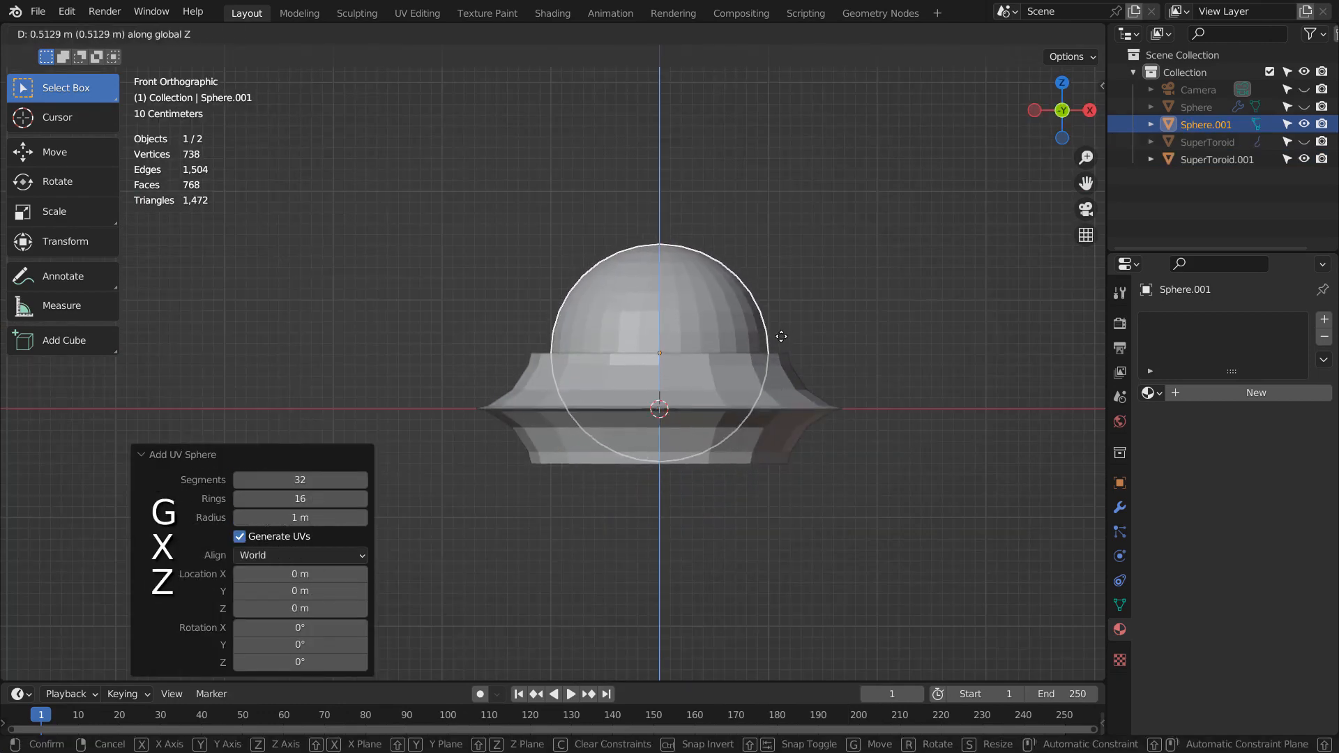
{"action": "left_click", "coordinate": [781, 338]}
{"action": "key", "text": "s"}
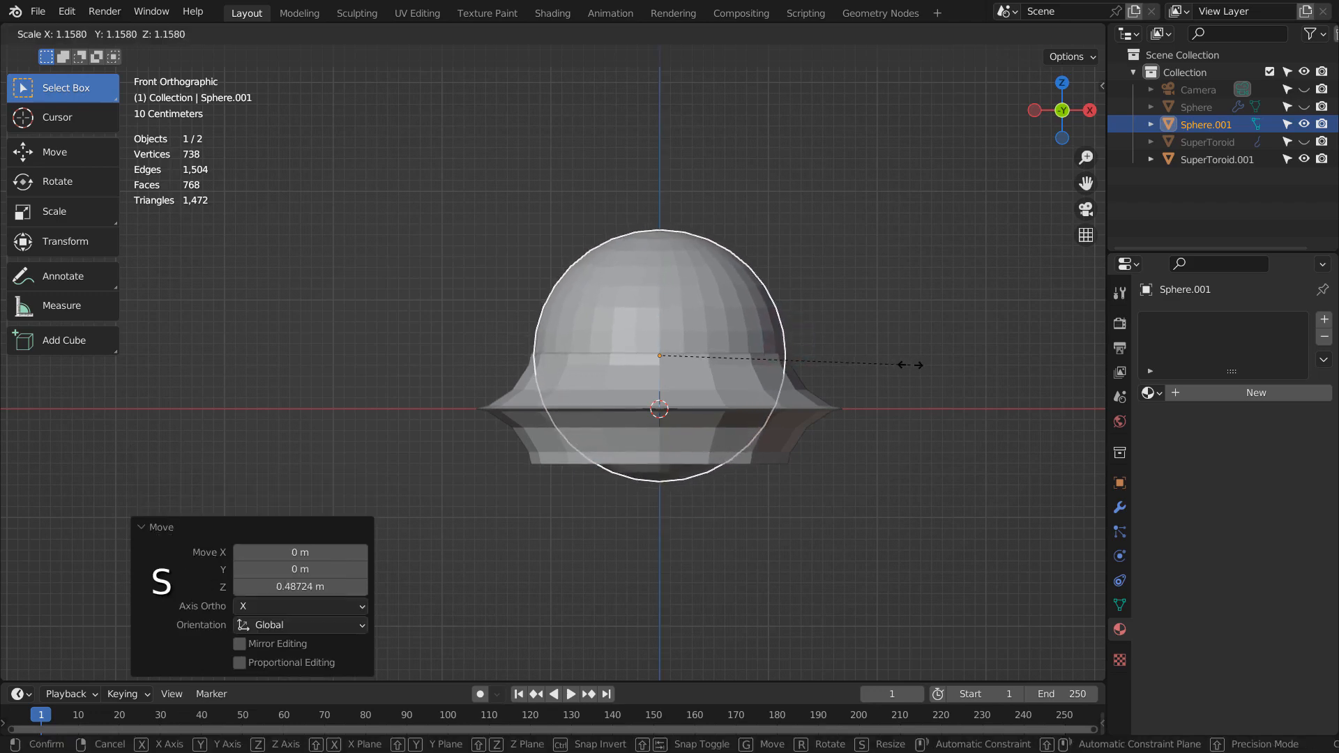
{"action": "left_click", "coordinate": [910, 365]}
Step: Add a level 3 subdivision surface to the sphere
{"action": "middle_click_drag", "start_coordinate": [910, 365], "coordinate": [815, 444]}
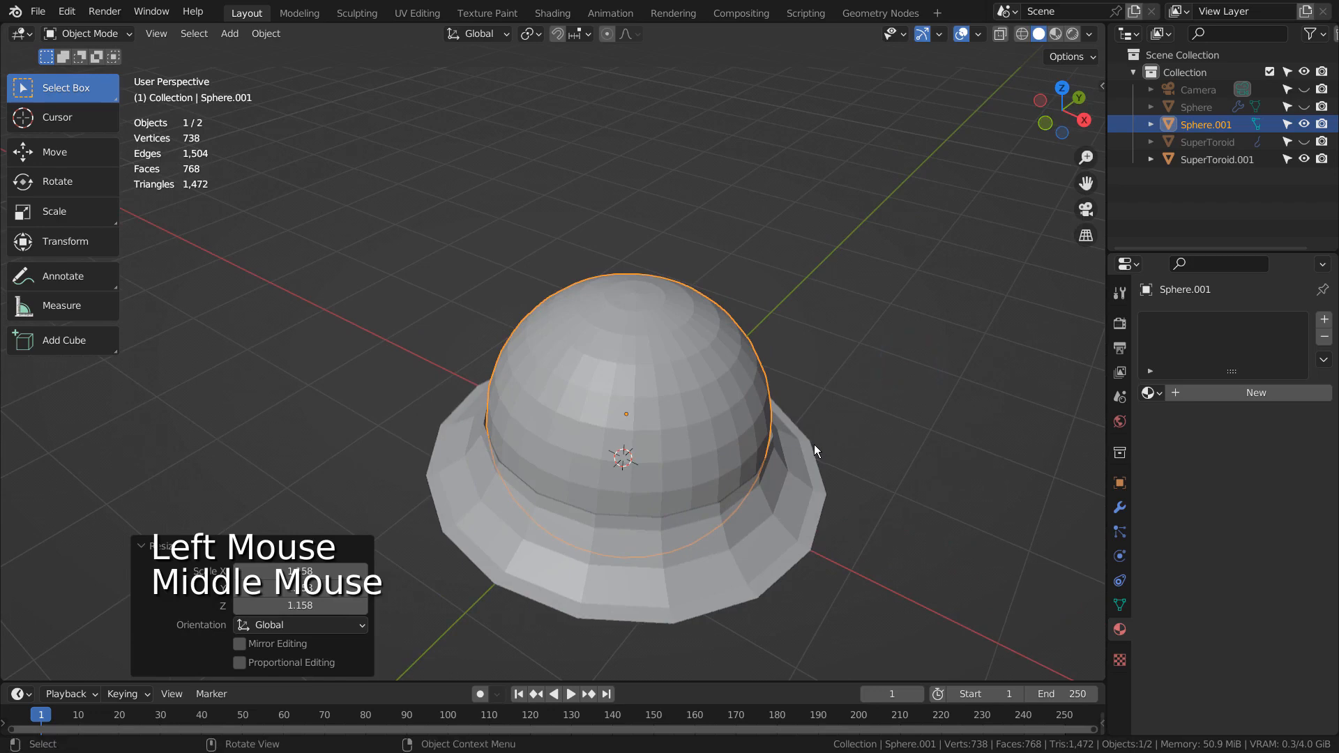
{"action": "key", "text": "ctrl+3"}
{"action": "left_click", "coordinate": [682, 412]}
Step: In front view, lower the sphere about 0.33 m along Z and scale it up by about 1.05
{"action": "key", "text": "KP_1"}
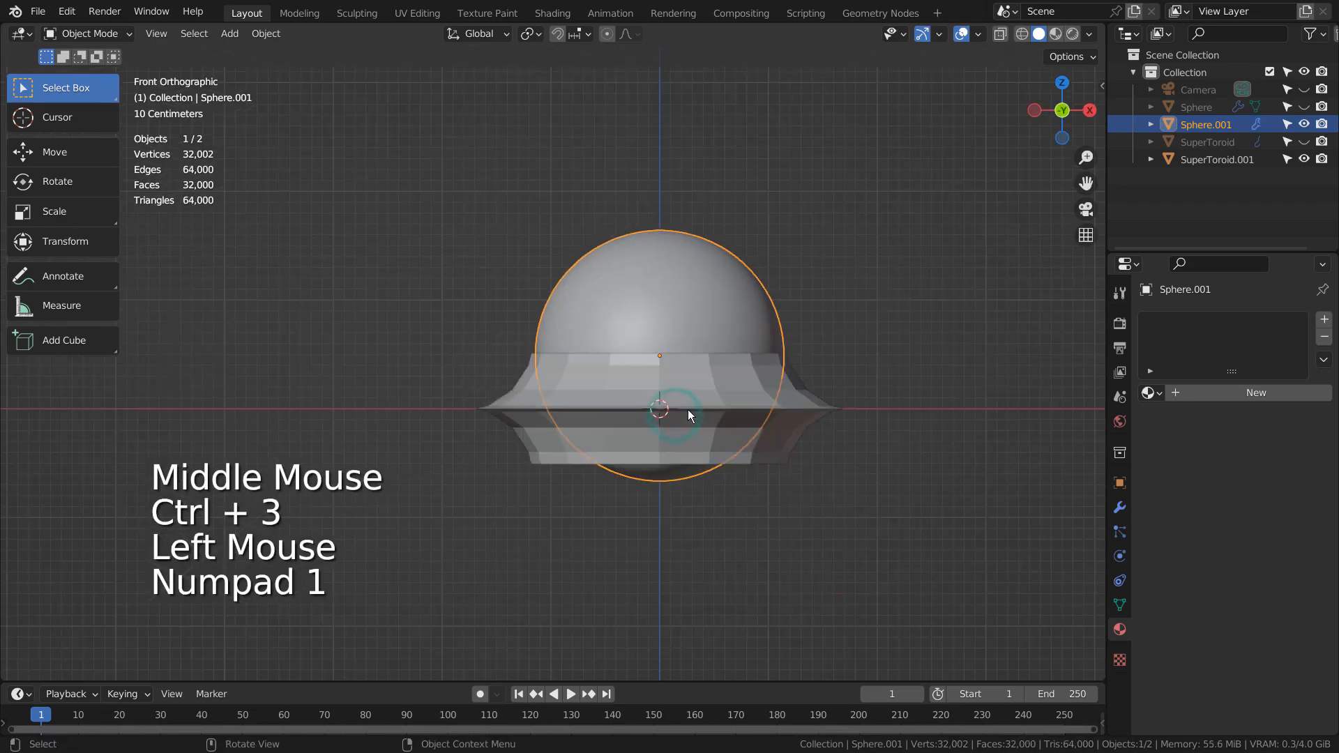
{"action": "key", "text": "g"}
{"action": "key", "text": "z"}
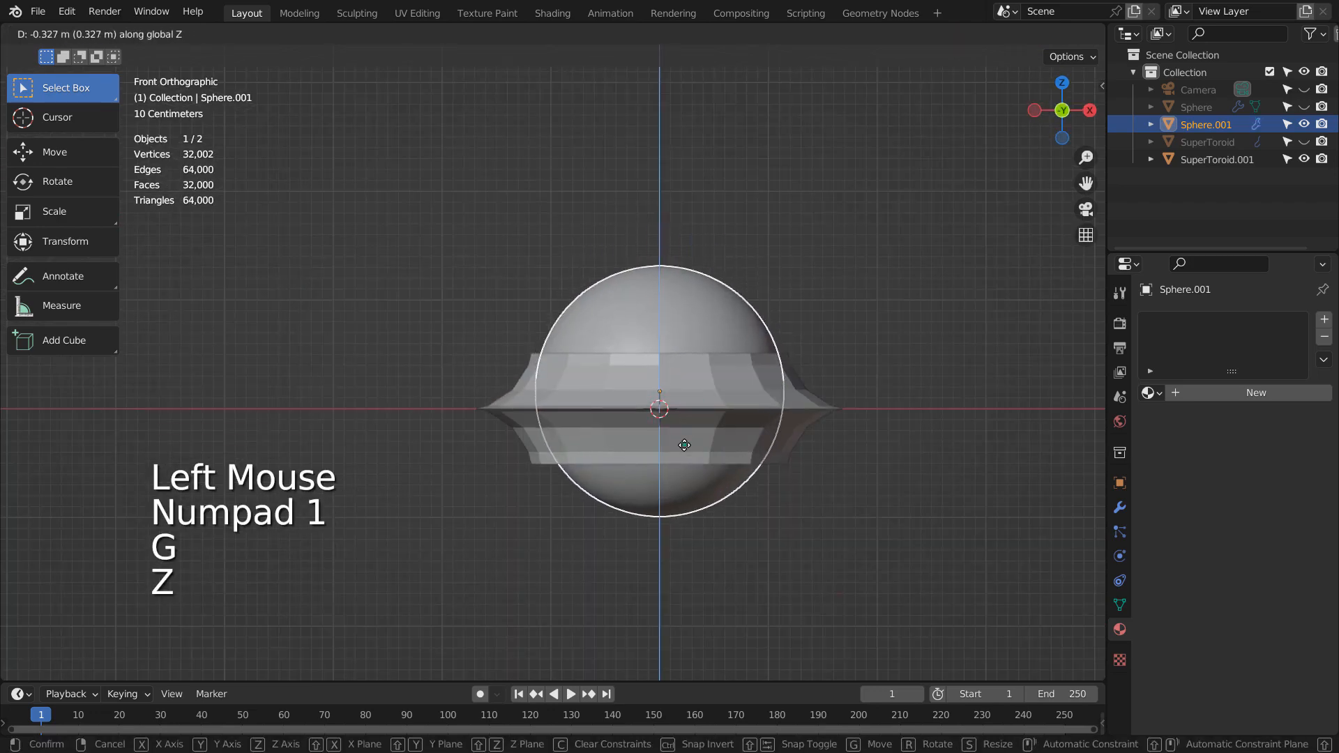
{"action": "left_click", "coordinate": [684, 445]}
{"action": "key", "text": "s"}
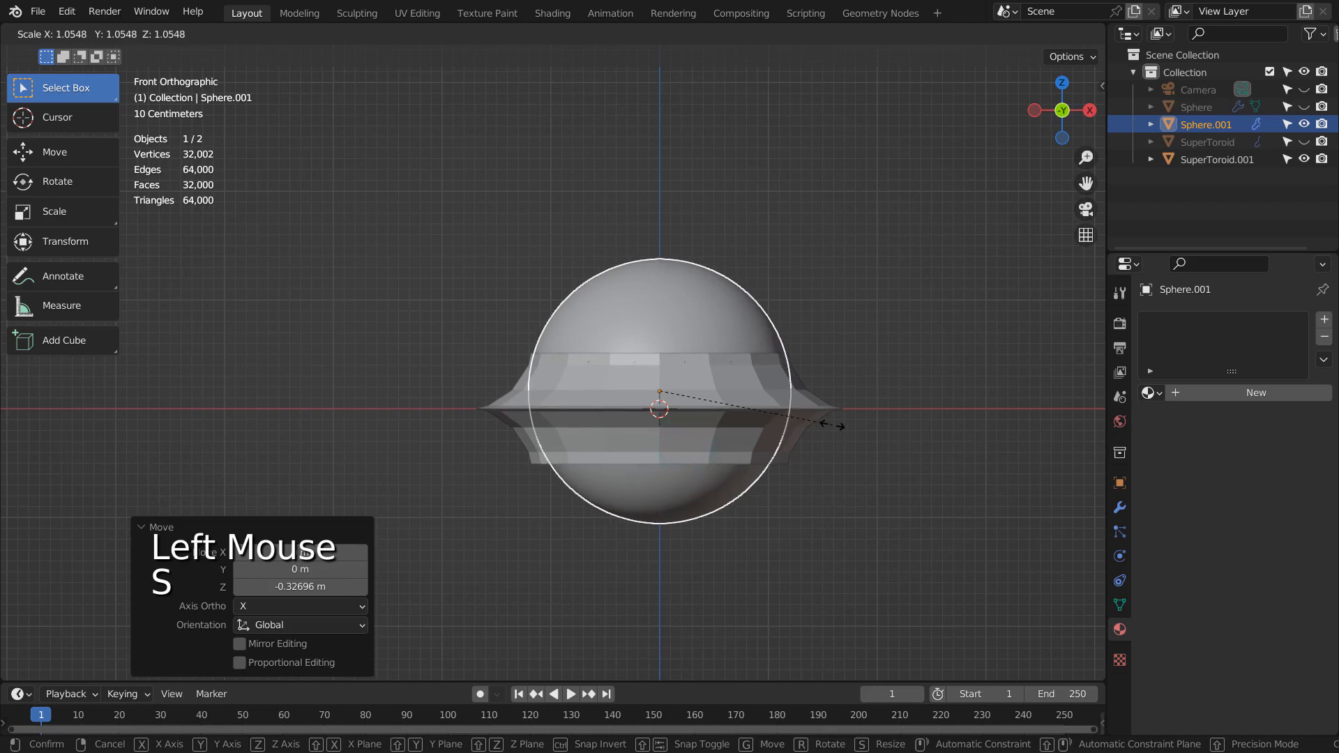
{"action": "left_click", "coordinate": [832, 424]}
Step: Add a level 1 subdivision surface to the supertoroid
{"action": "left_click", "coordinate": [898, 369]}
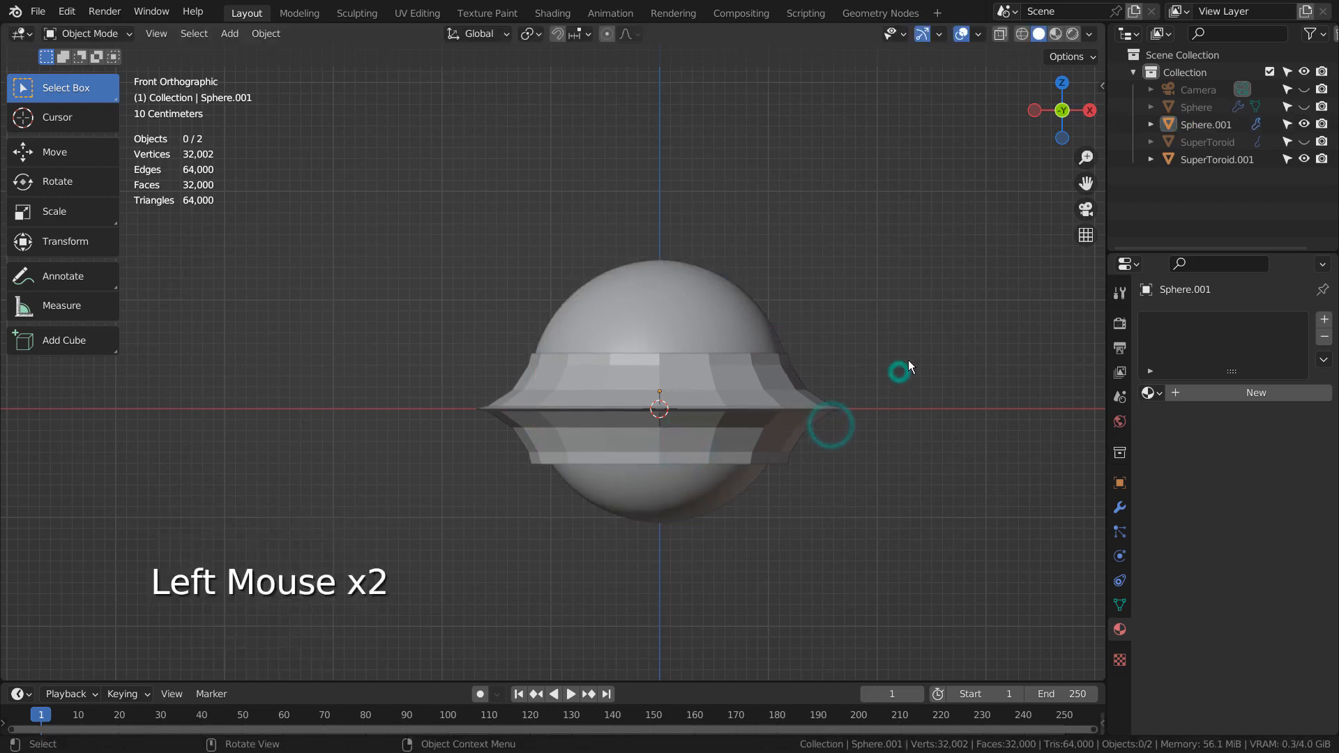
{"action": "left_click", "coordinate": [733, 415]}
{"action": "key", "text": "ctrl+1"}
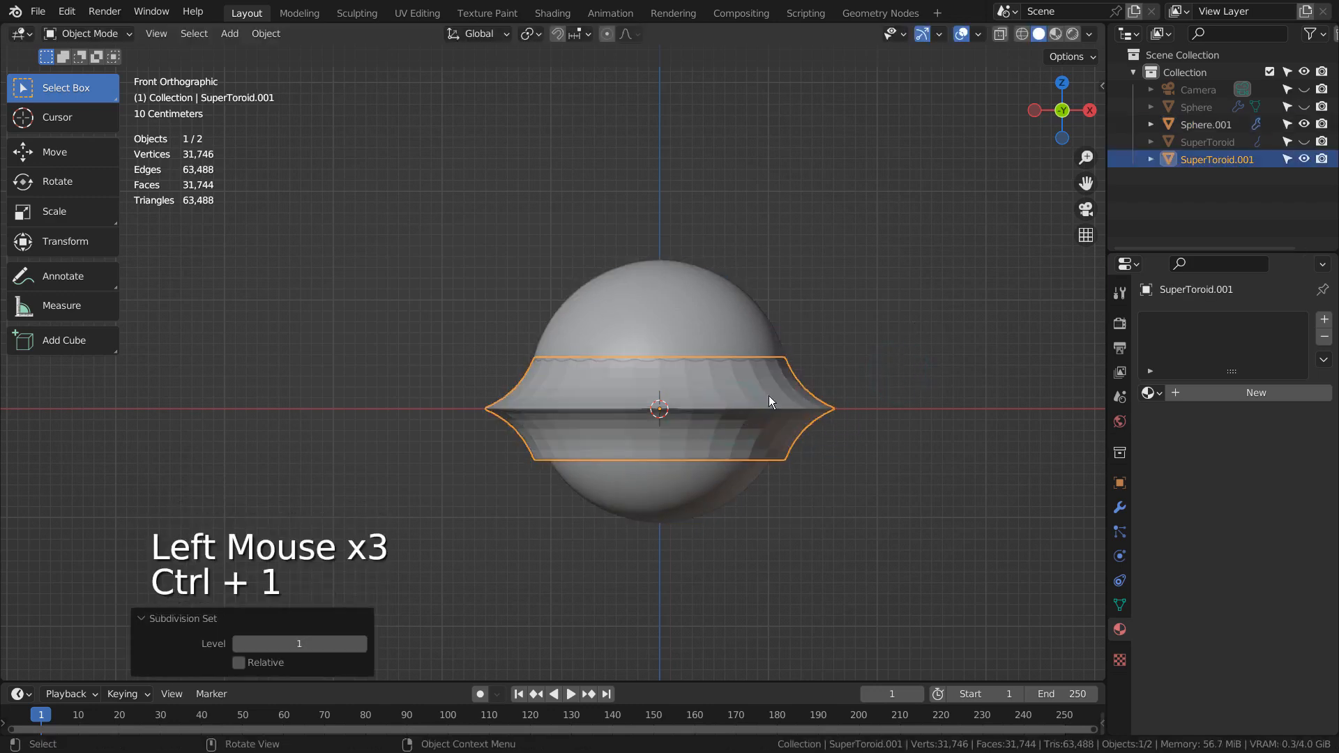
Step: Try reducing the supertoroid's cross manipulator to 0.01
{"action": "right_click", "coordinate": [767, 394]}
{"action": "left_click", "coordinate": [757, 390]}
{"action": "right_click", "coordinate": [757, 390]}
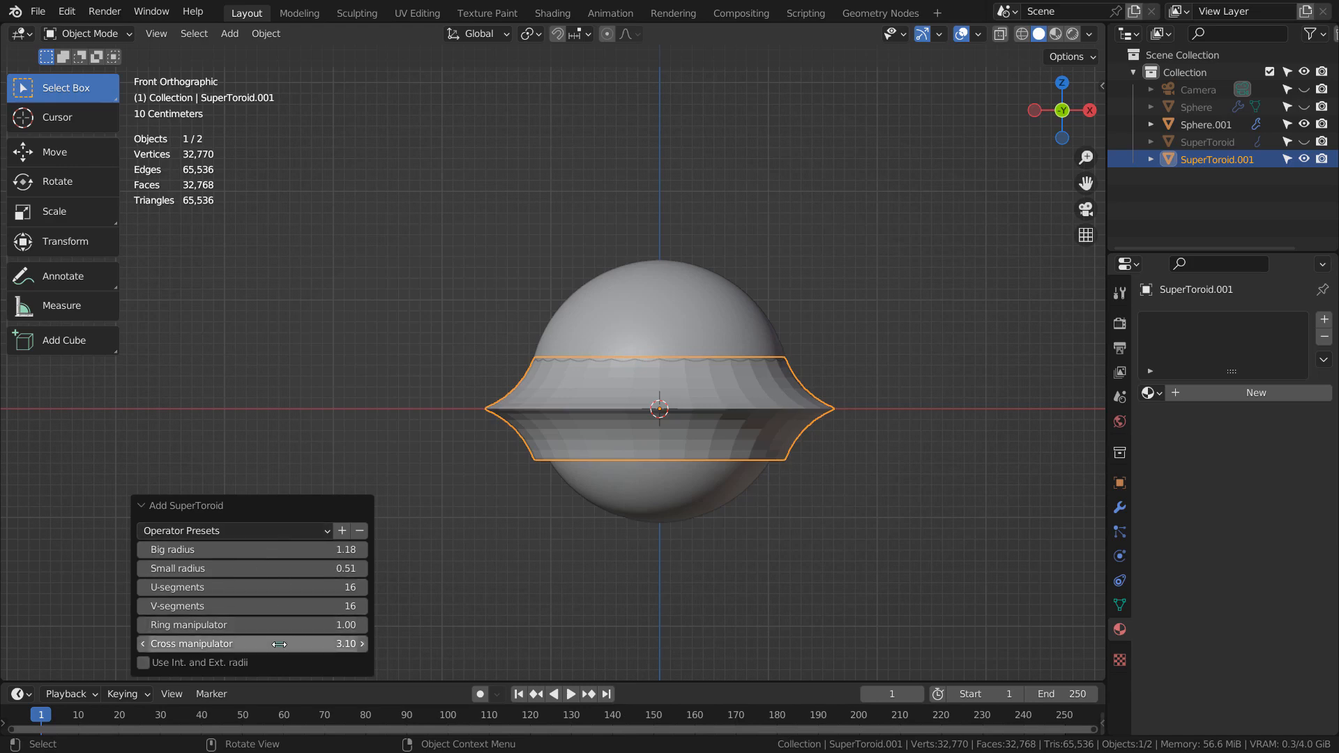
{"action": "left_click_drag", "start_coordinate": [279, 644], "coordinate": [167, 643]}
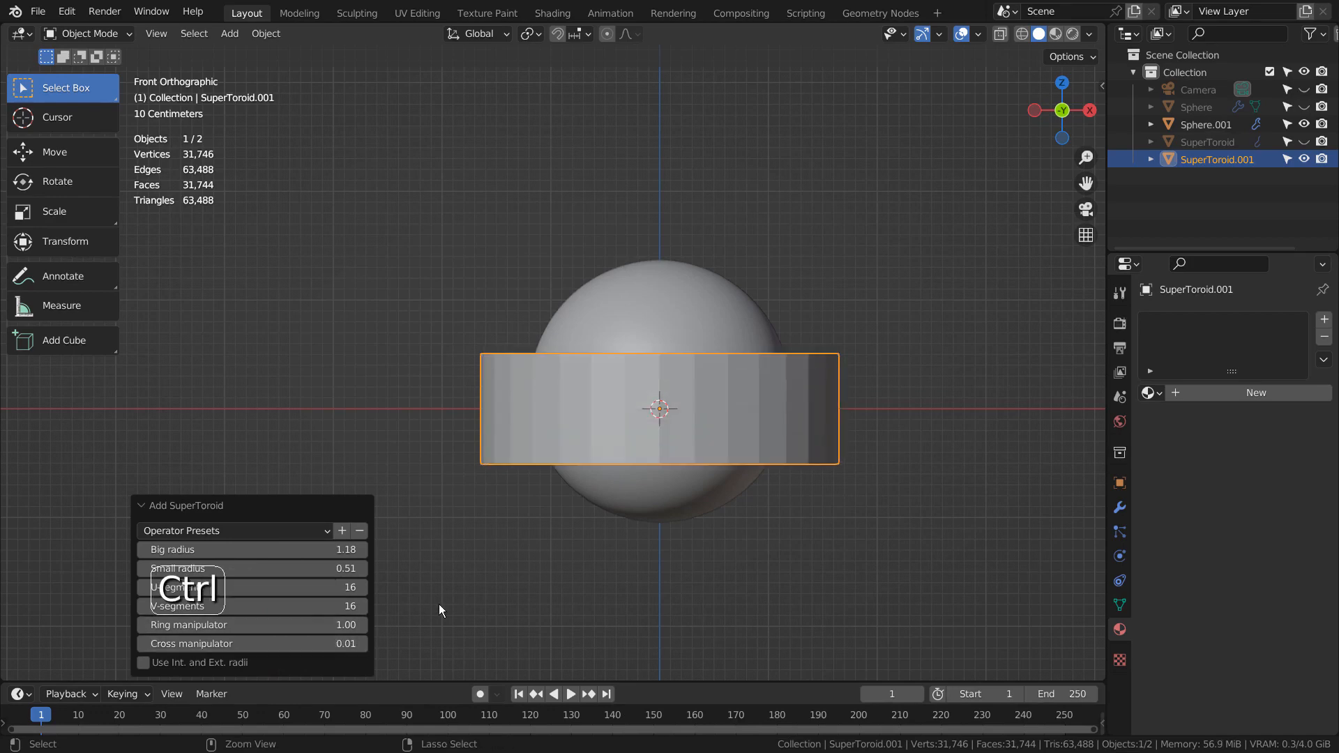
{"action": "key", "text": "ctrl+z"}
Step: Apply smooth shading to the supertoroid
{"action": "right_click", "coordinate": [703, 399]}
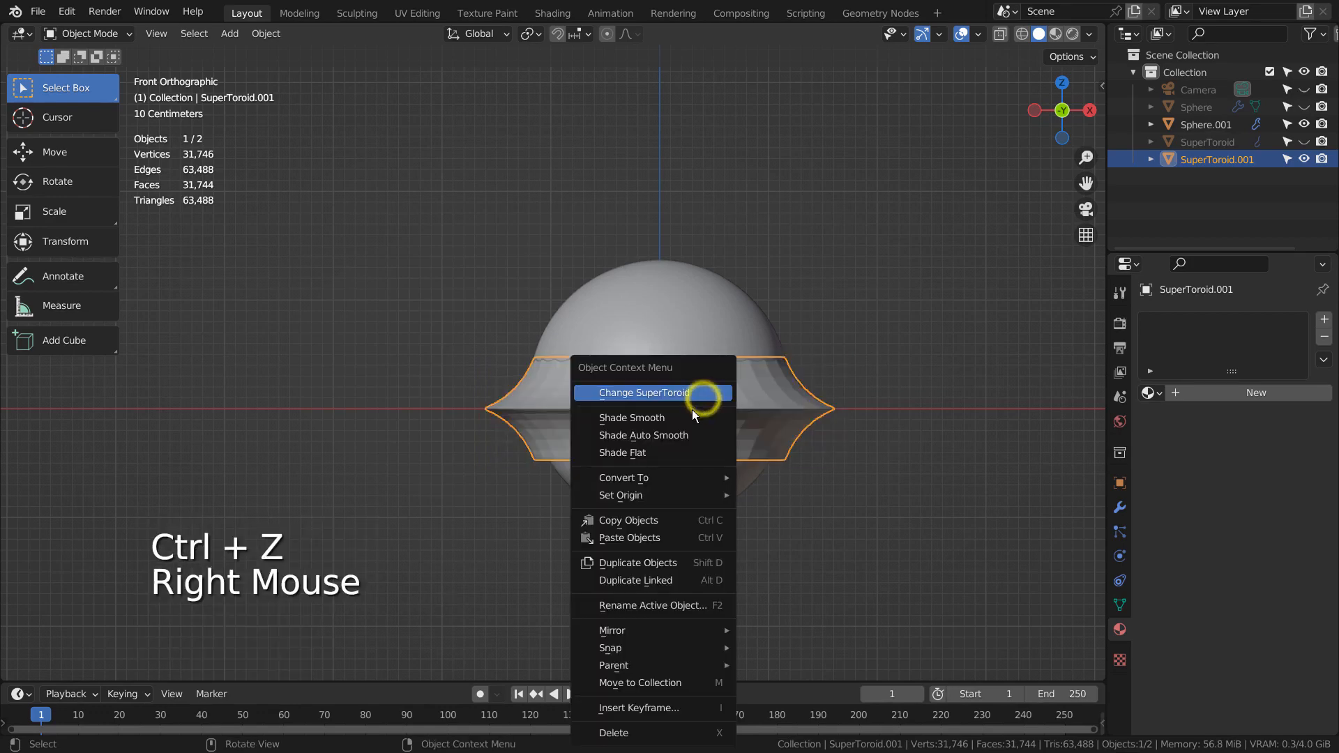
{"action": "left_click", "coordinate": [701, 402]}
Step: Delete the lower half of the sphere's mesh, including its hidden back side, leaving only the dome above the supertoroid's rim
{"action": "left_click", "coordinate": [707, 336]}
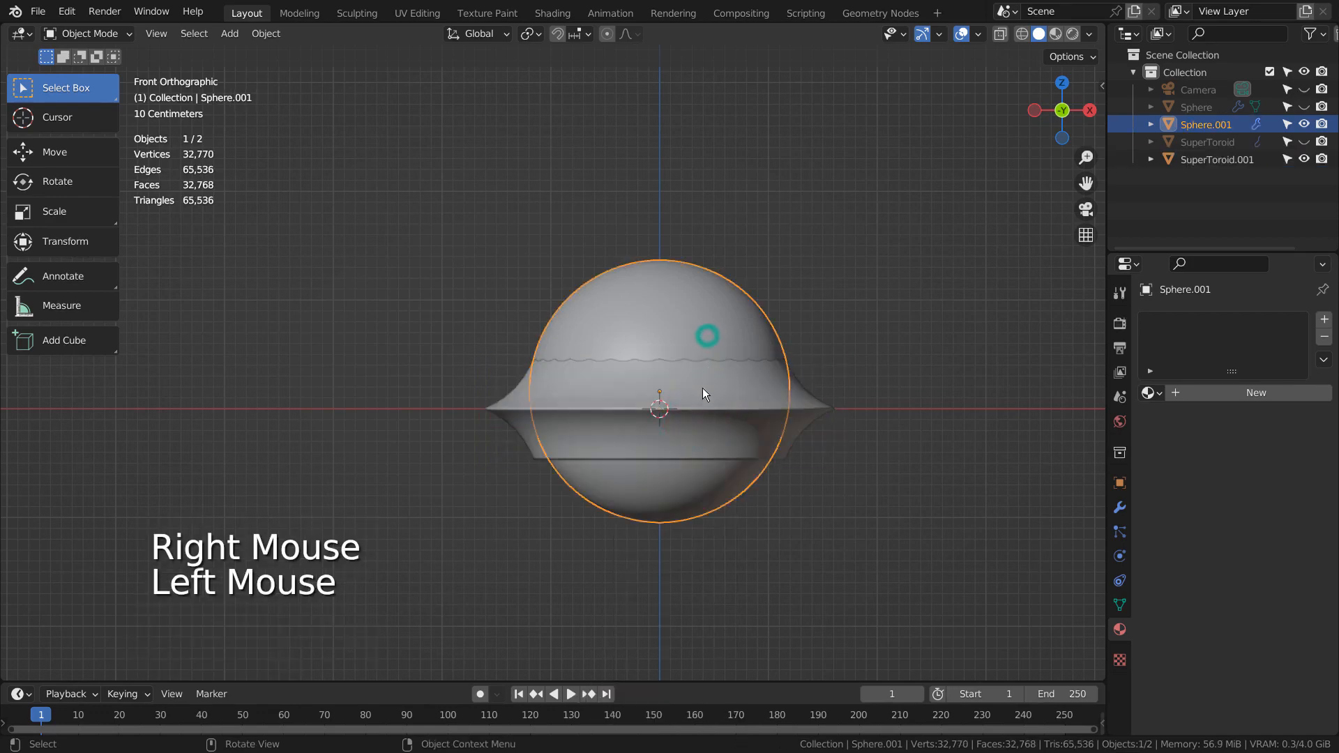
{"action": "left_click", "coordinate": [670, 492]}
{"action": "key", "text": "Tab"}
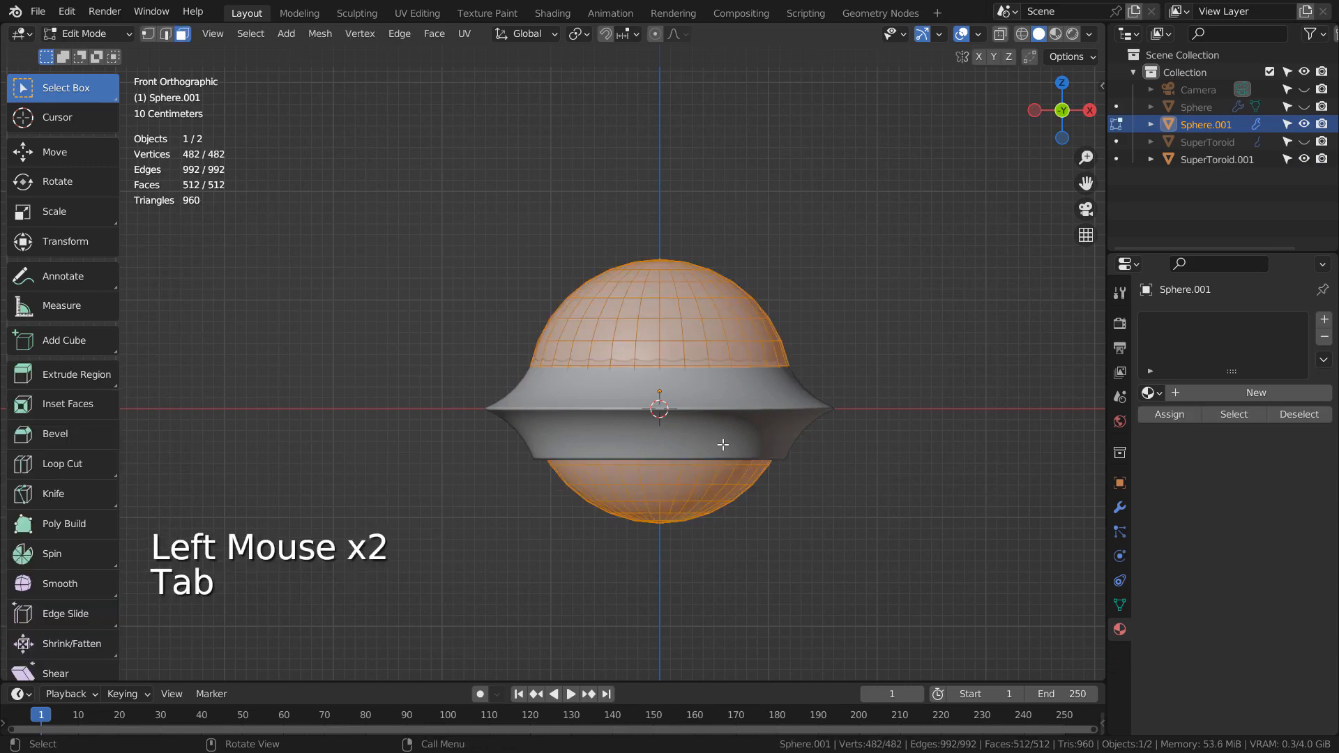
{"action": "key", "text": "shift+z"}
{"action": "left_click", "coordinate": [884, 396]}
{"action": "key", "text": "b"}
{"action": "left_click_drag", "start_coordinate": [494, 377], "coordinate": [810, 538]}
{"action": "key", "text": "x"}
{"action": "left_click", "coordinate": [774, 566]}
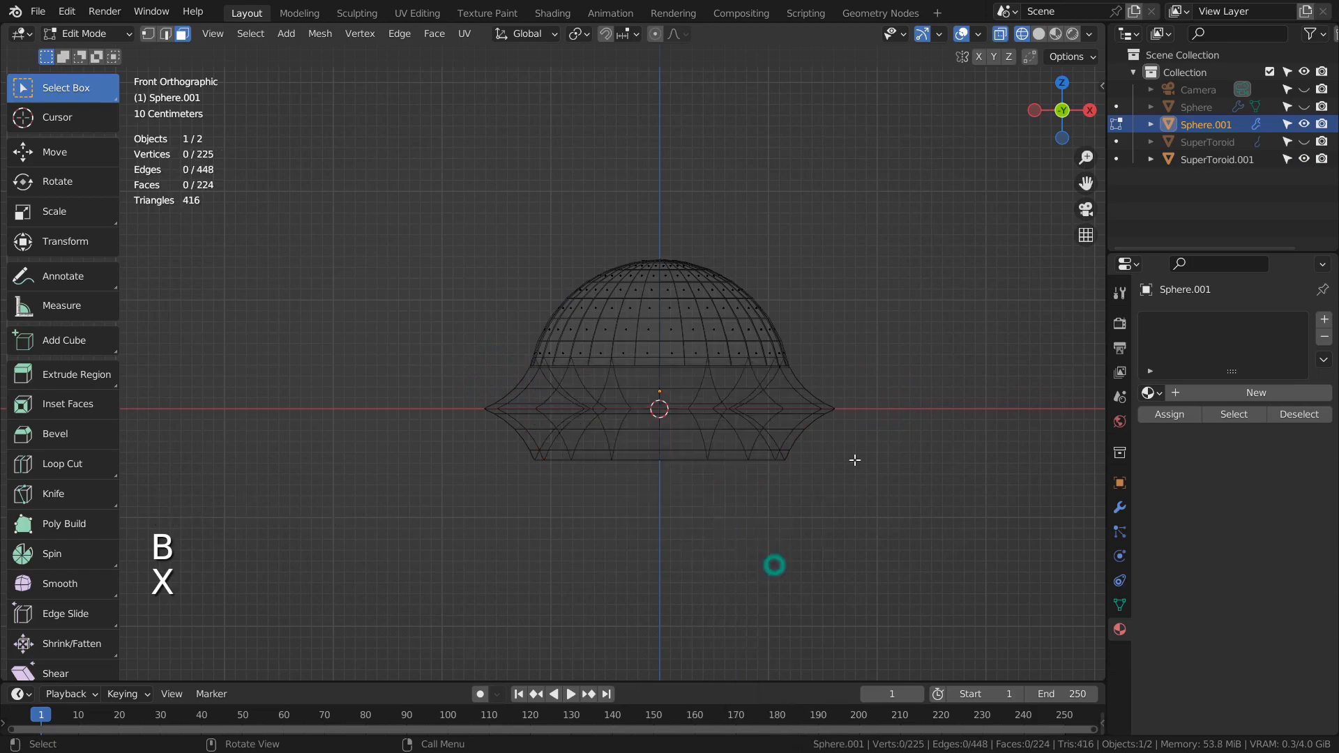
Step: Scale the dome down by a factor of about 0.993 to fit the supertoroid's upper rim, and return to solid shading
{"action": "key", "text": "Tab"}
{"action": "scroll", "coordinate": [811, 363], "scroll_direction": "up", "scroll_amount": 10}
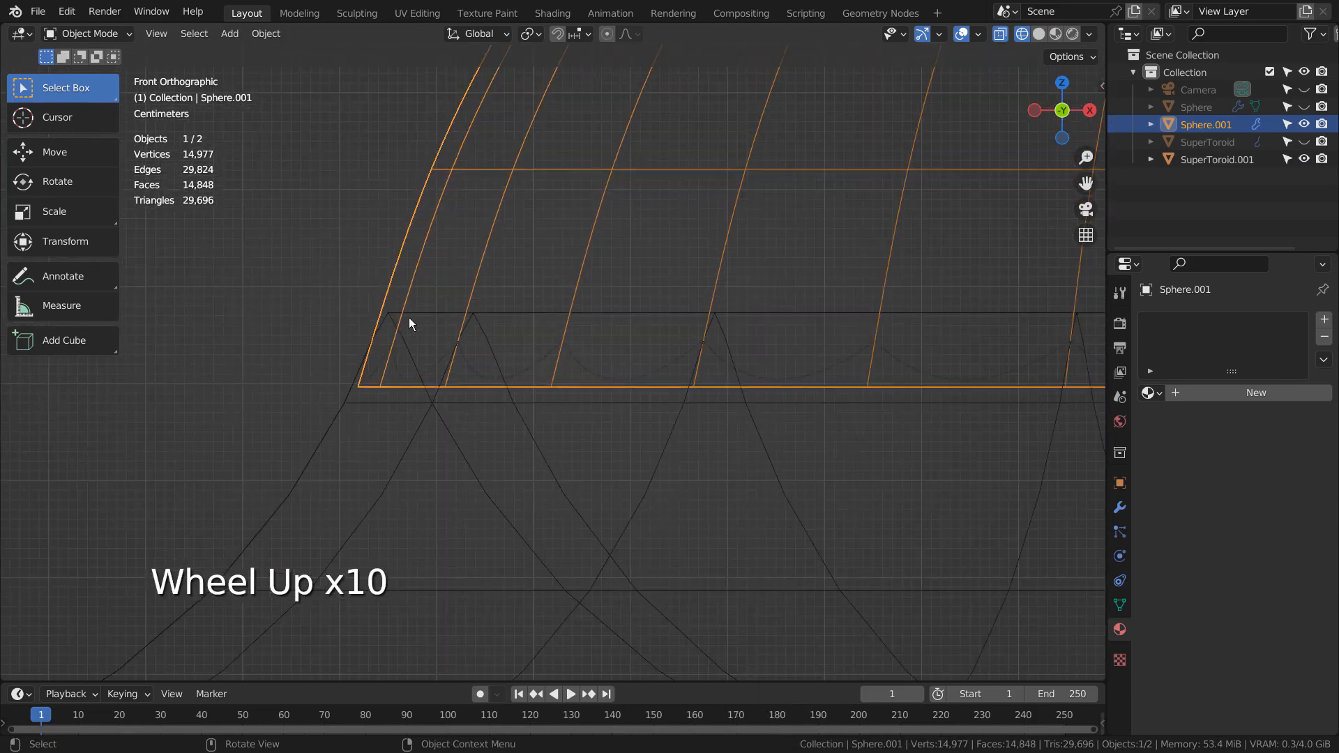
{"action": "key", "text": "s"}
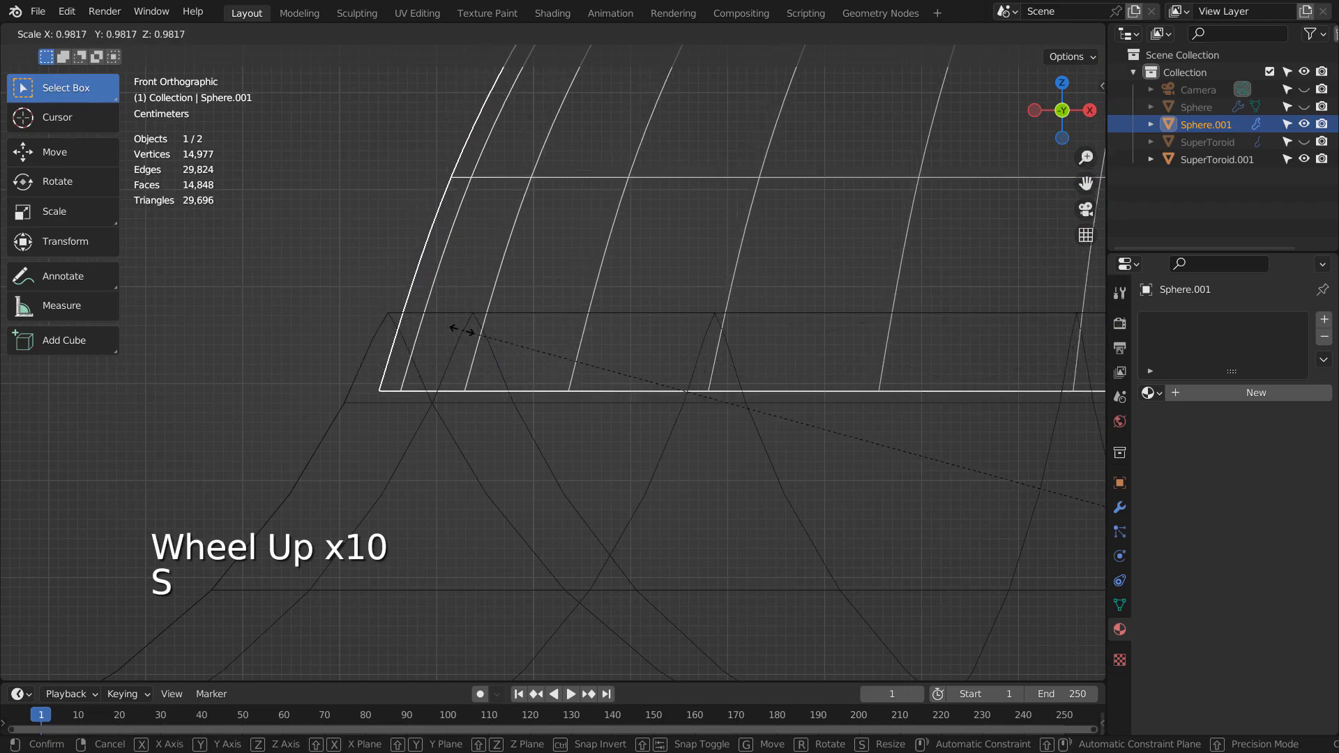
{"action": "left_click", "coordinate": [449, 330]}
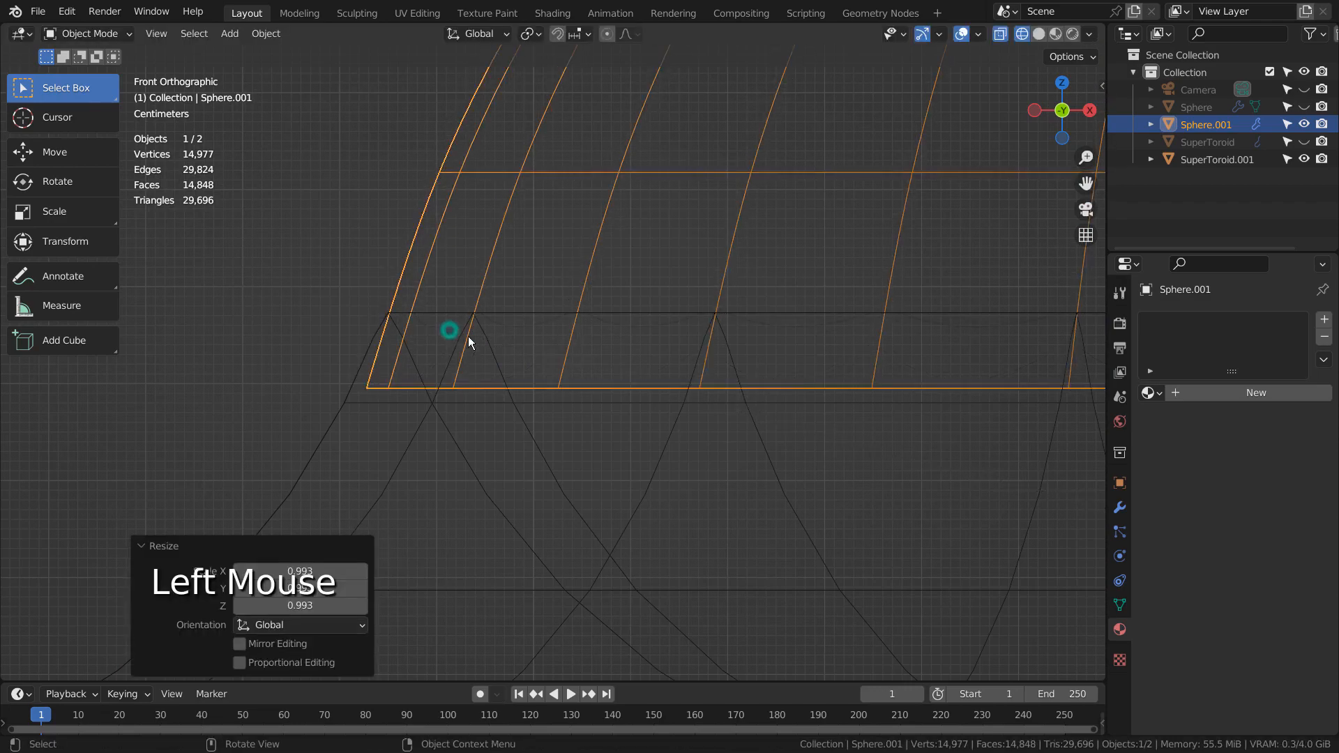
{"action": "scroll", "coordinate": [748, 379], "scroll_direction": "down", "scroll_amount": 2}
{"action": "key", "text": "shift+z"}
{"action": "scroll", "coordinate": [861, 399], "scroll_direction": "down", "scroll_amount": 2}
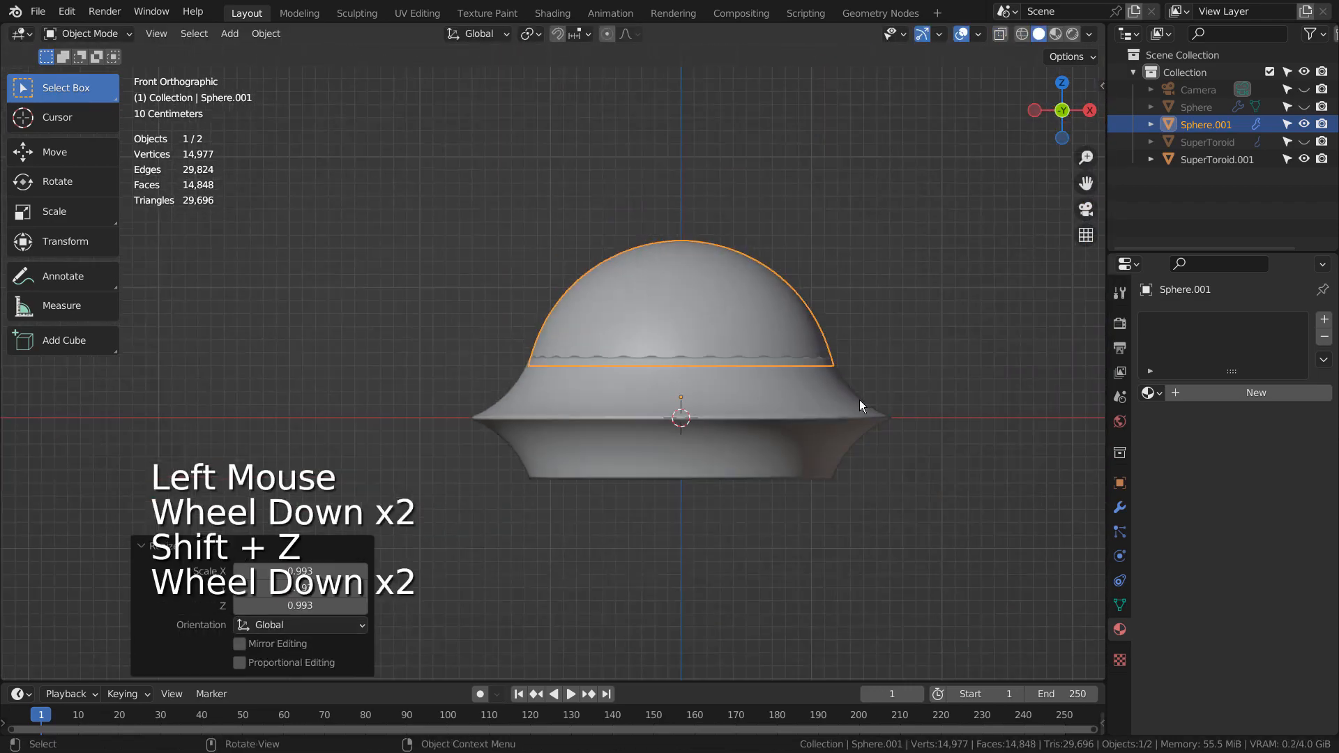
Step: Scale the dome down slightly more so its lower edge tucks inside the supertoroid's rim
{"action": "left_click", "coordinate": [941, 396]}
{"action": "middle_click_drag", "start_coordinate": [941, 396], "coordinate": [905, 500]}
{"action": "left_click", "coordinate": [780, 453]}
{"action": "key", "text": "s"}
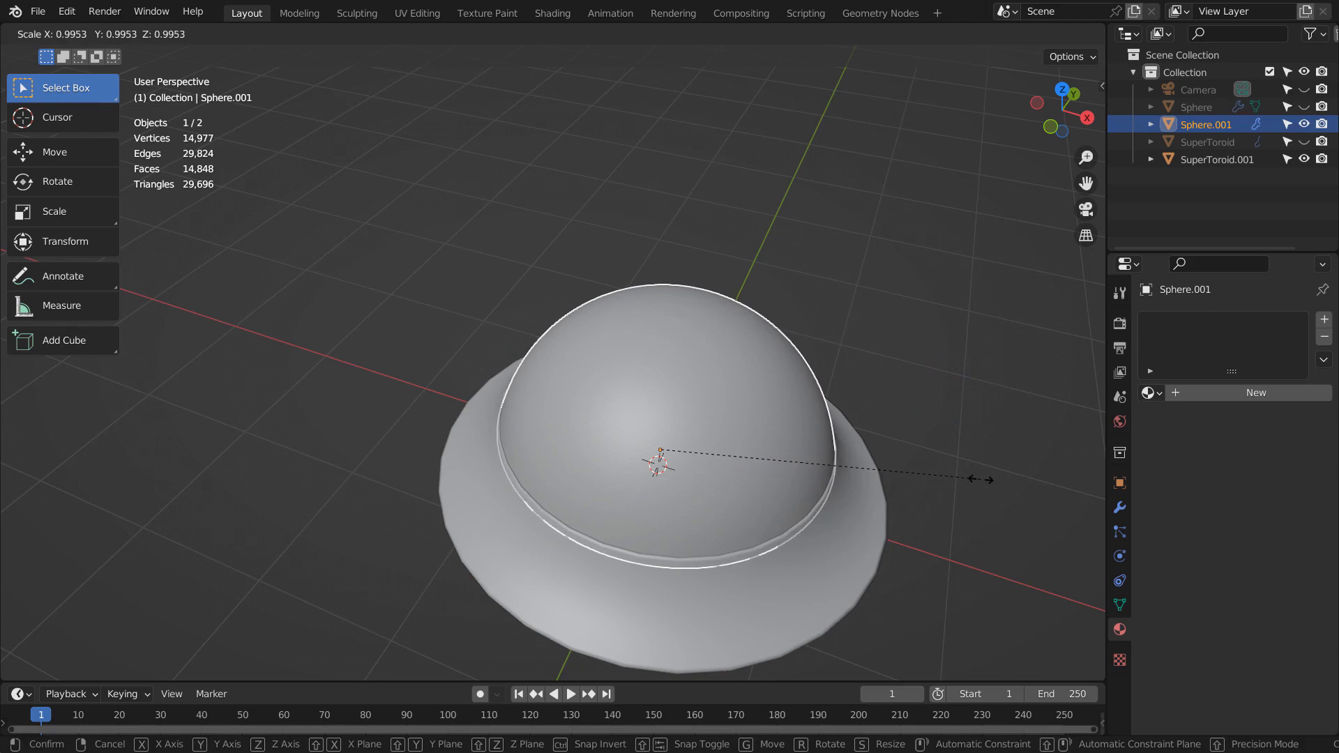
{"action": "left_click", "coordinate": [978, 479]}
{"action": "left_click", "coordinate": [989, 465]}
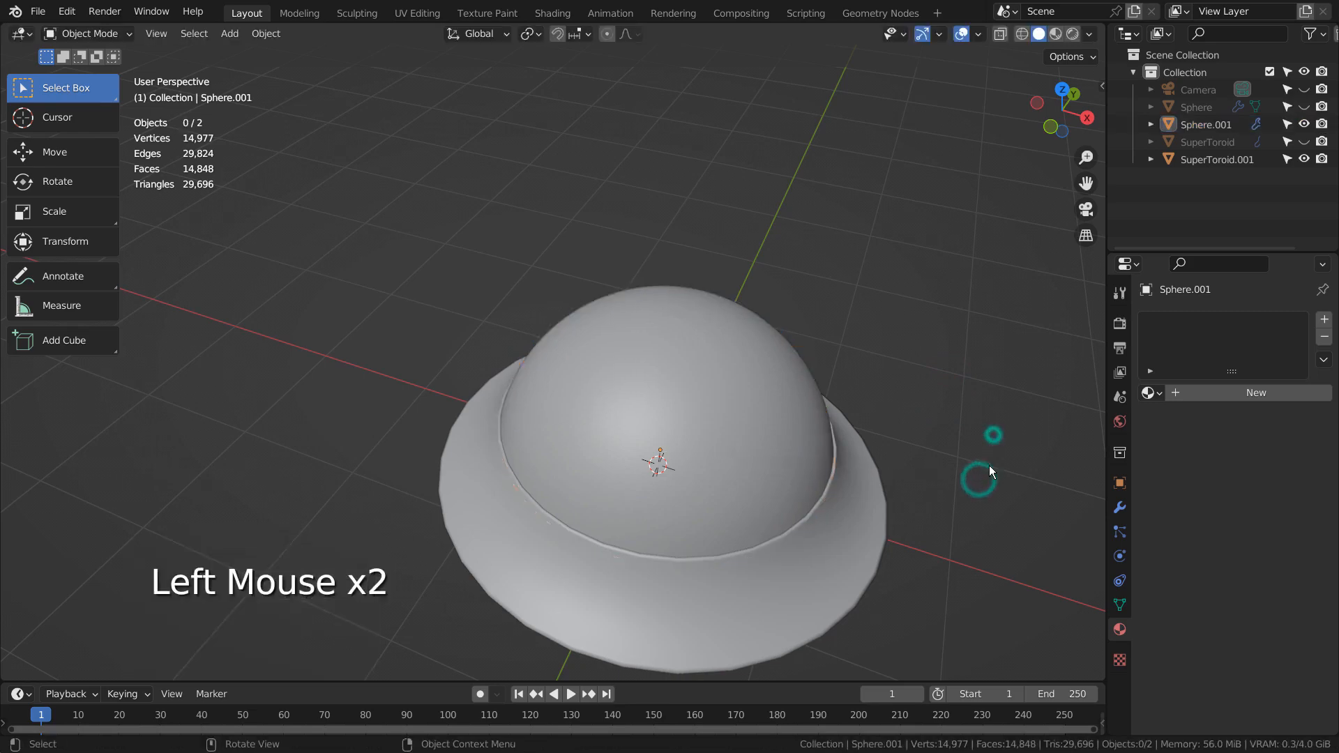
Step: Fill the small inner edge loop on the supertoroid's underside with a face
{"action": "middle_click_drag", "start_coordinate": [988, 440], "coordinate": [973, 304]}
{"action": "left_click", "coordinate": [817, 276]}
{"action": "key", "text": "Tab"}
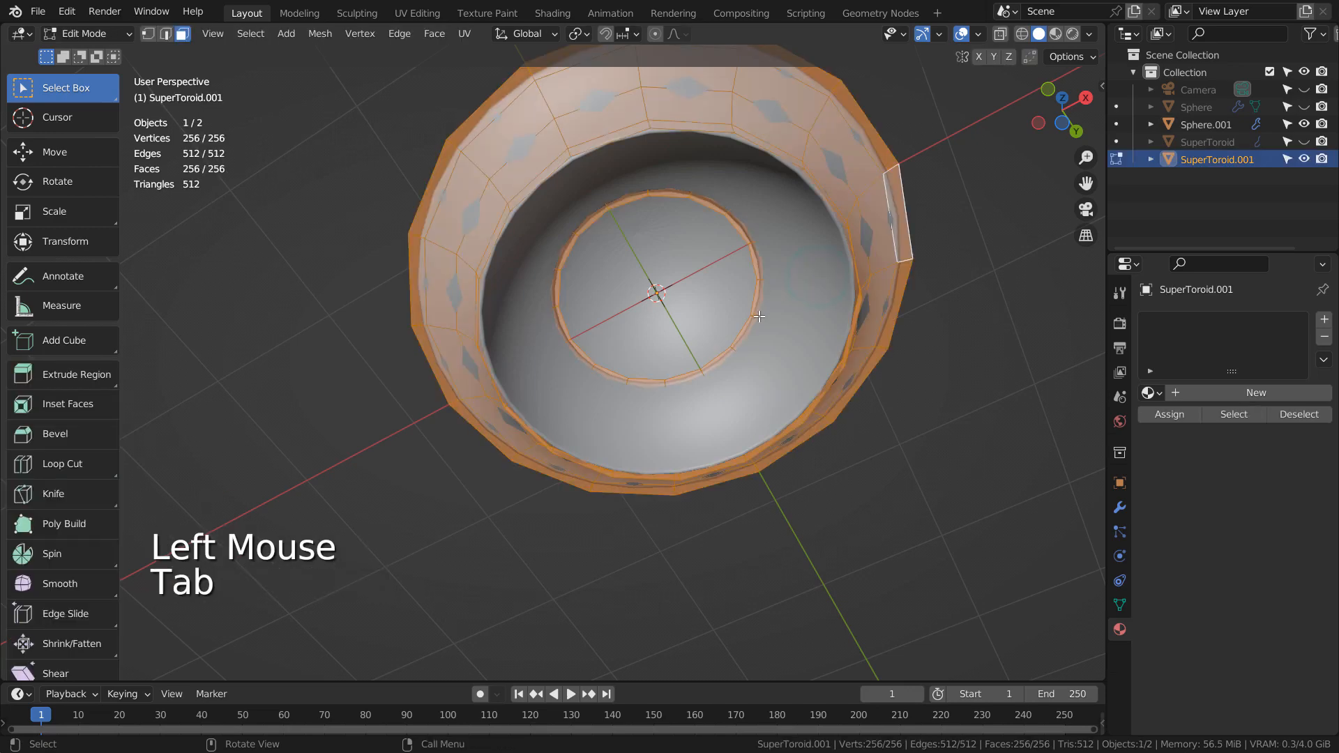
{"action": "key", "text": "3"}
{"action": "left_click", "coordinate": [742, 334], "text": "alt"}
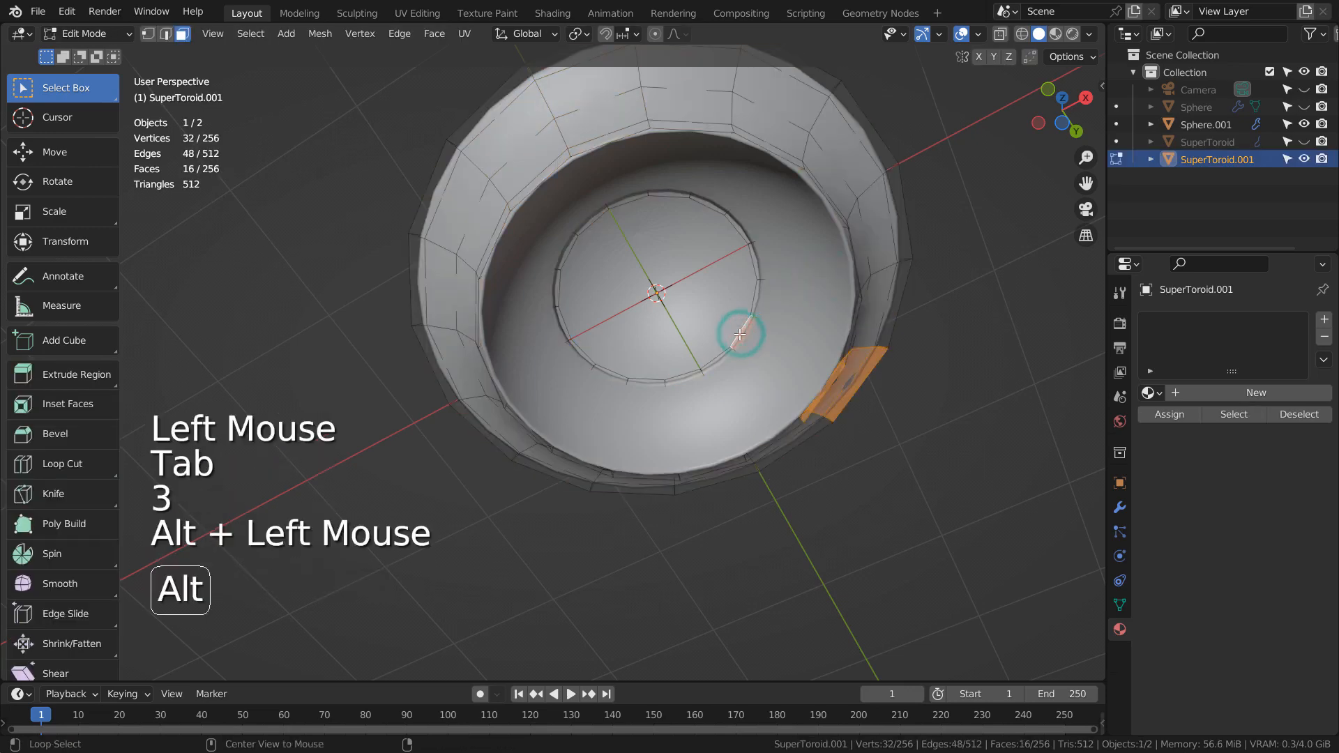
{"action": "key", "text": "2"}
{"action": "left_click", "coordinate": [737, 335], "text": "alt"}
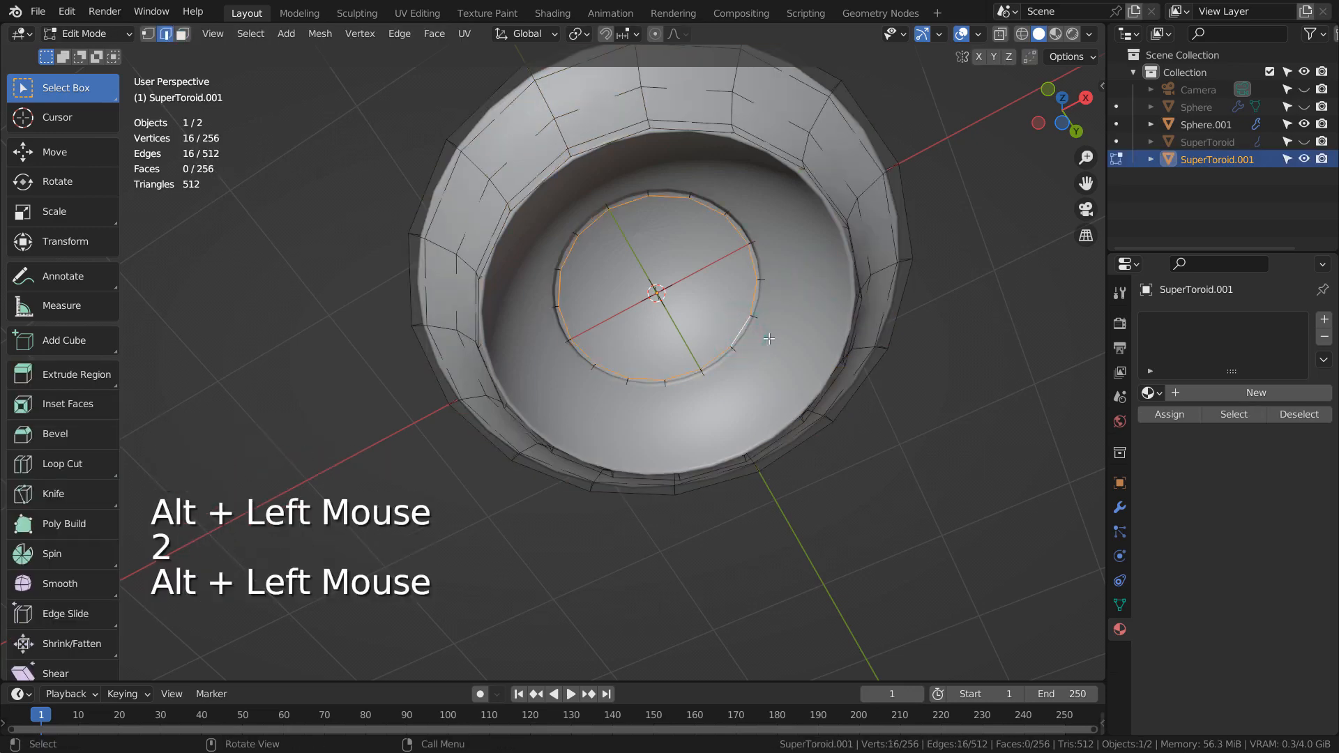
{"action": "key", "text": "f"}
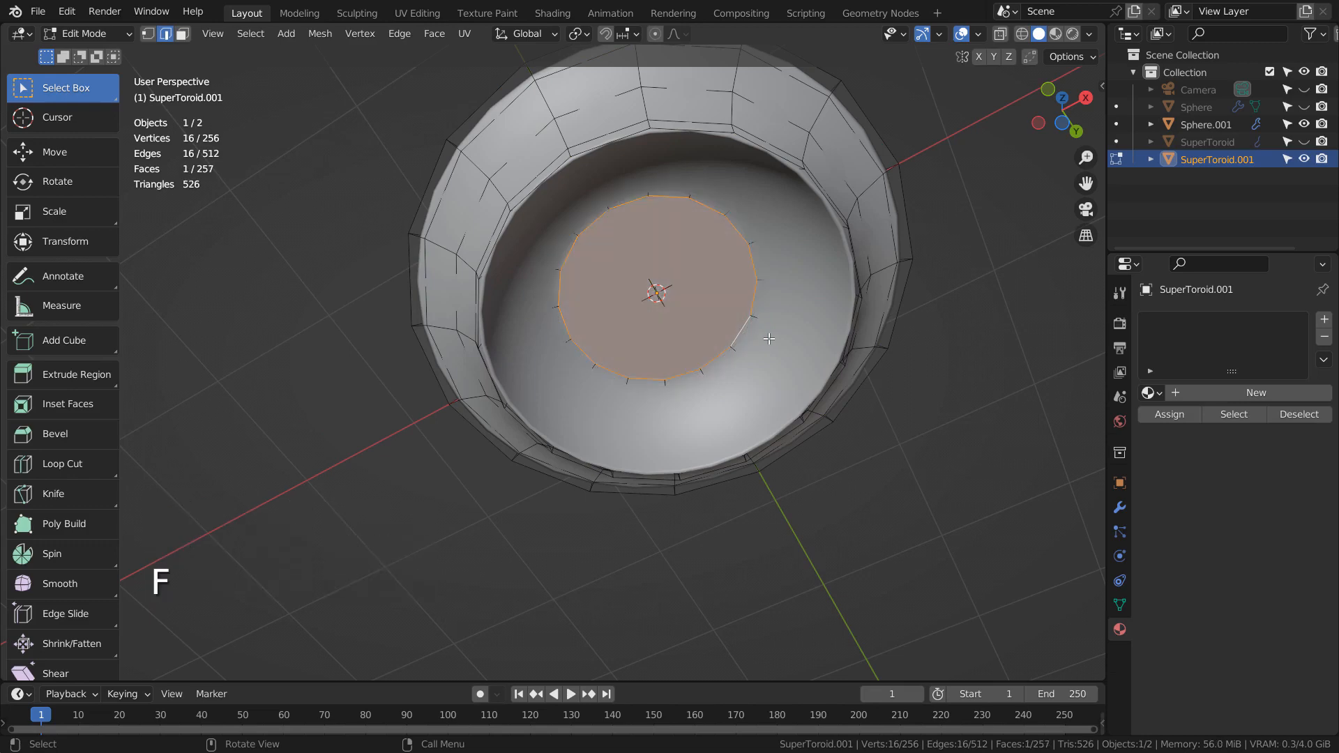
Step: Inset the new underside face by about 0.039 m and extrude it slightly outward
{"action": "key", "text": "i"}
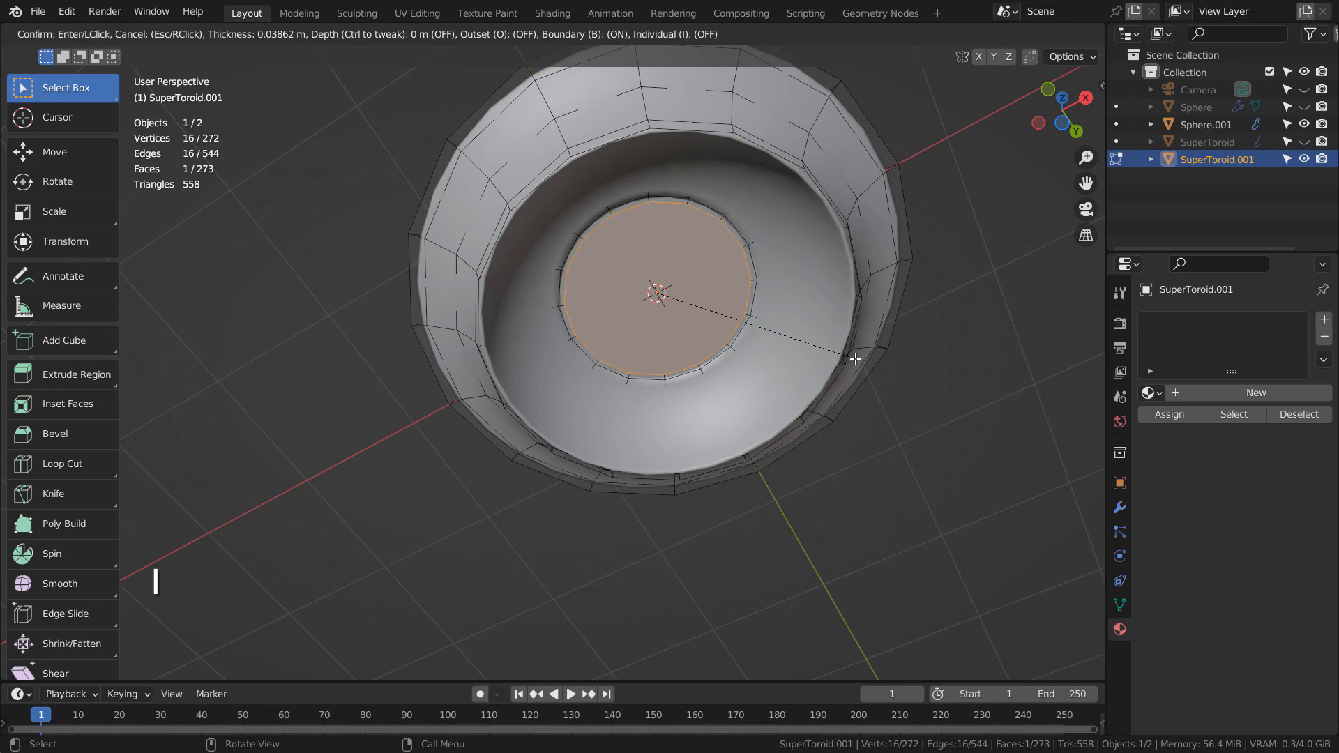
{"action": "left_click", "coordinate": [854, 359]}
{"action": "key", "text": "e"}
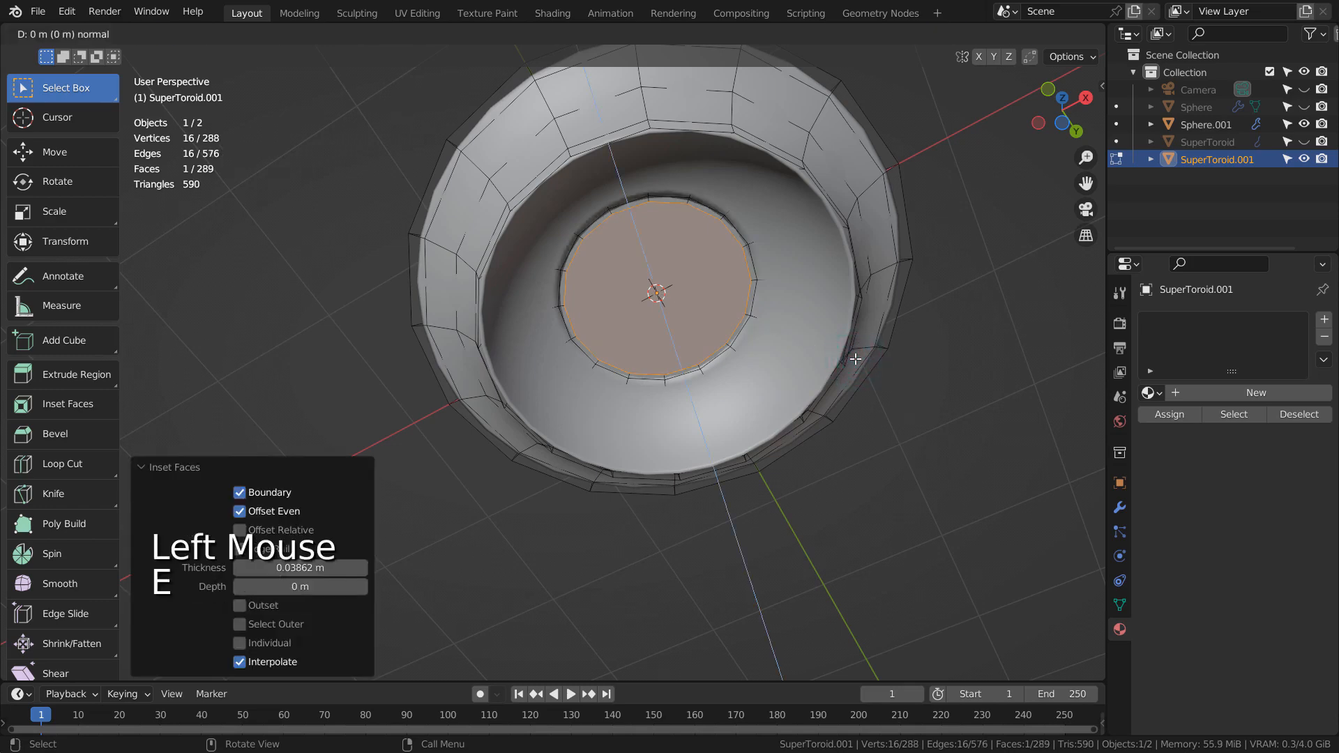
{"action": "left_click", "coordinate": [855, 373]}
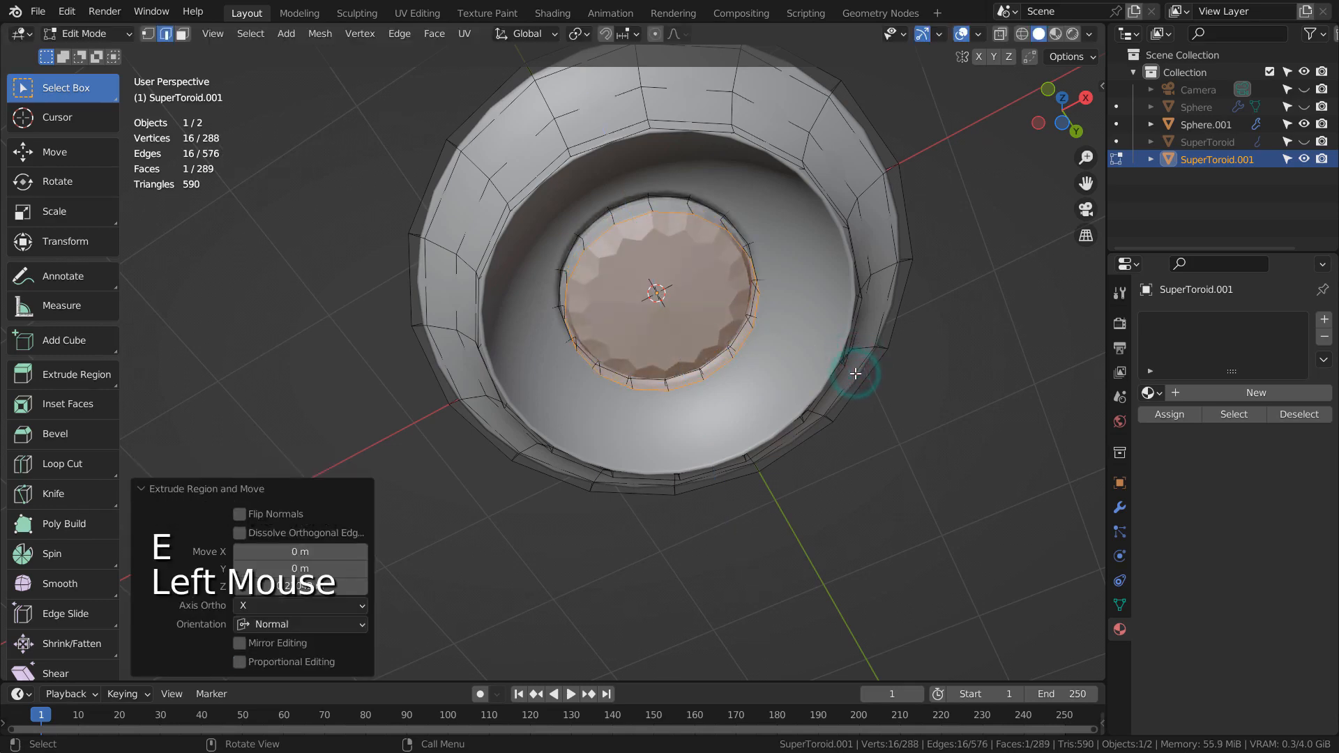
Step: Inset the extruded underside face twice, by about 0.034 m and about 0.072 m
{"action": "key", "text": "i"}
{"action": "left_click", "coordinate": [847, 371]}
{"action": "key", "text": "i"}
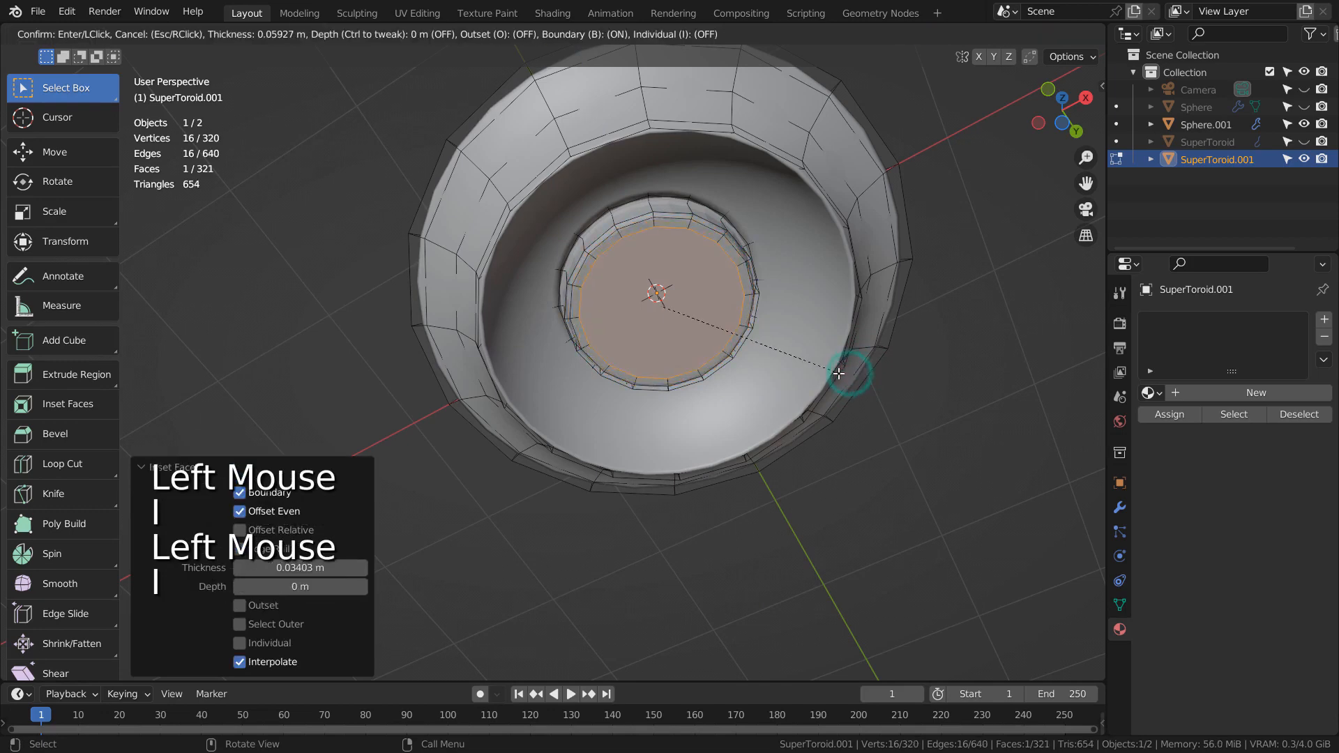
{"action": "left_click", "coordinate": [837, 373]}
Step: Extrude the centre face about 0.185 m inward and inset it by about 0.036 m
{"action": "key", "text": "e"}
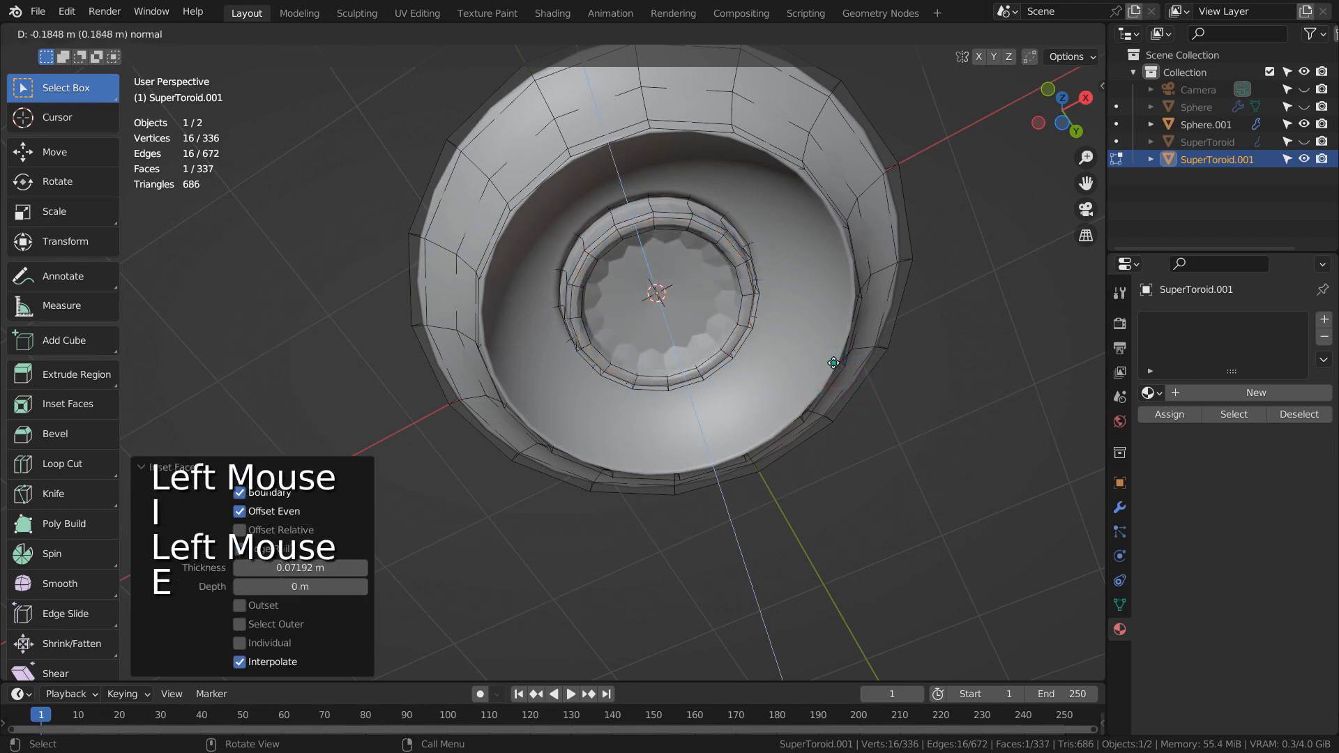
{"action": "left_click", "coordinate": [833, 362]}
{"action": "key", "text": "i"}
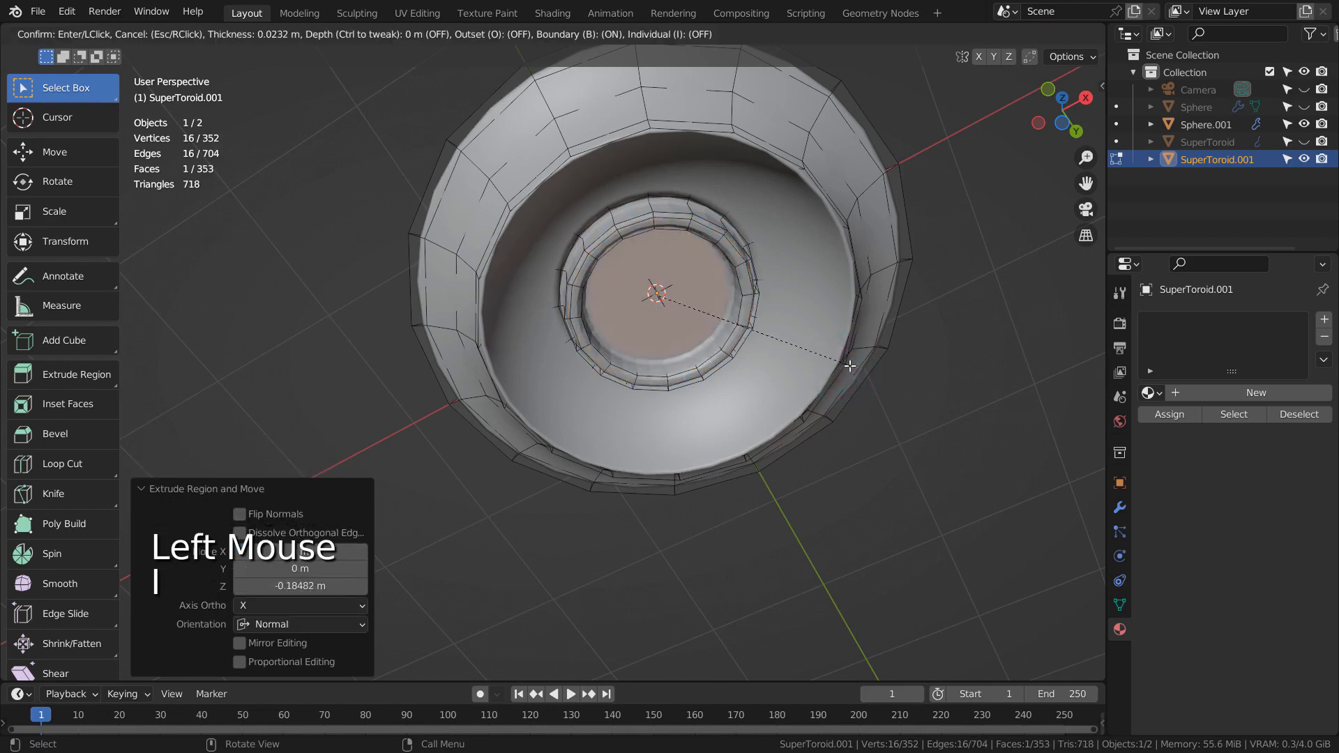
{"action": "left_click", "coordinate": [848, 365]}
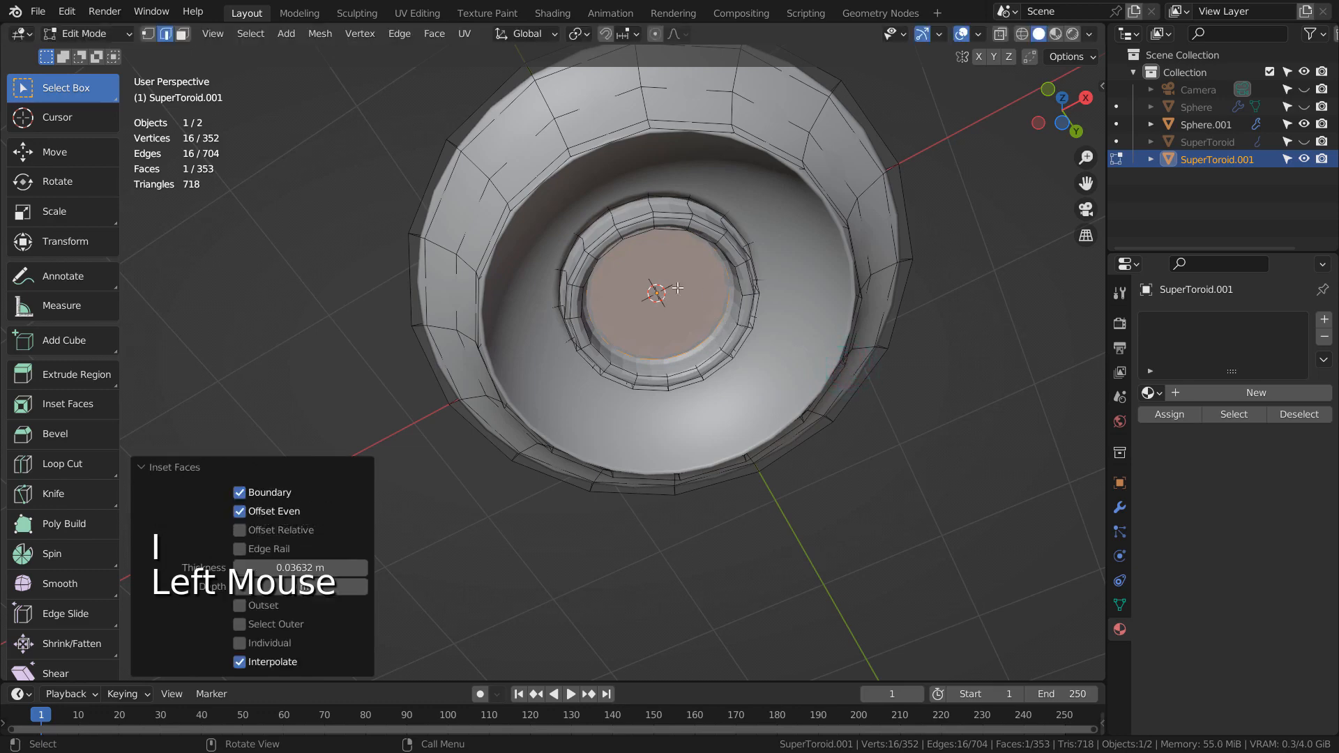
Step: Give the supertoroid a new material with white base color, metallic 0.937 and roughness 0.095
{"action": "left_click", "coordinate": [1179, 392]}
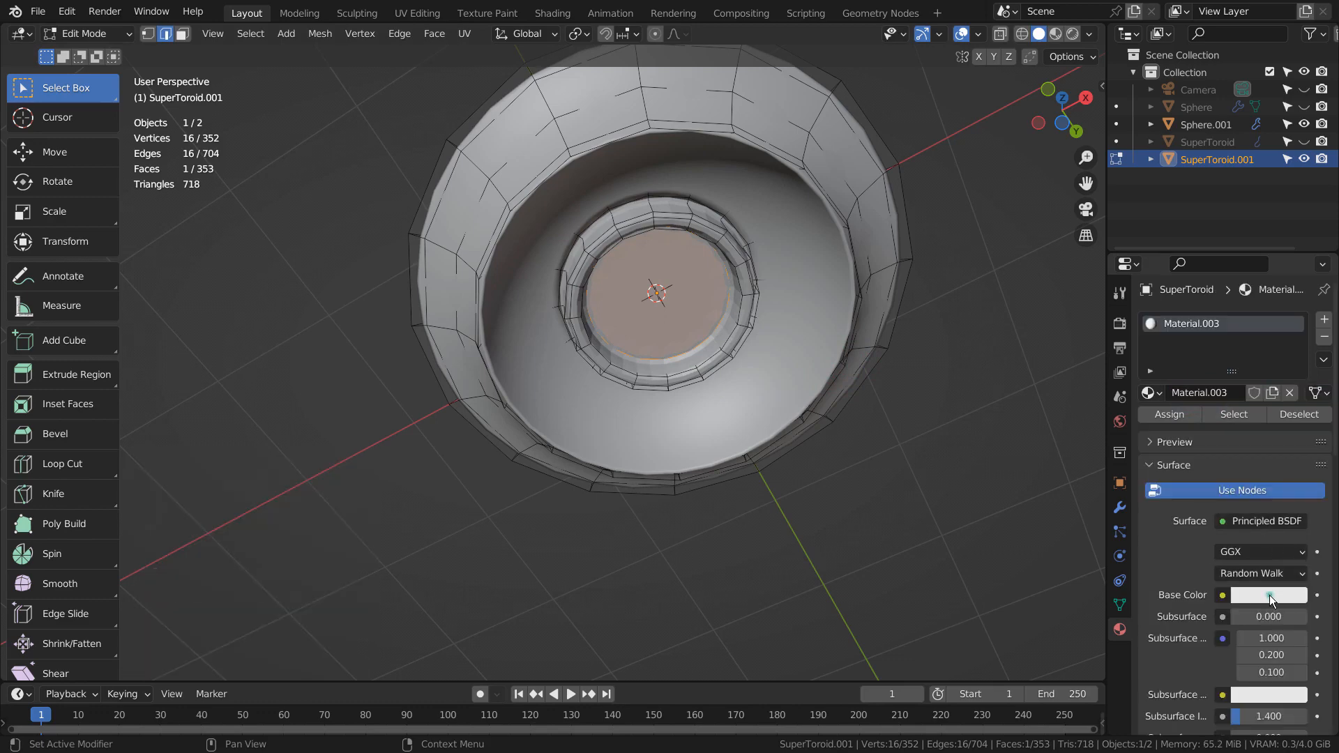
{"action": "left_click", "coordinate": [1269, 596]}
{"action": "scroll", "coordinate": [1178, 625], "scroll_direction": "down", "scroll_amount": 2}
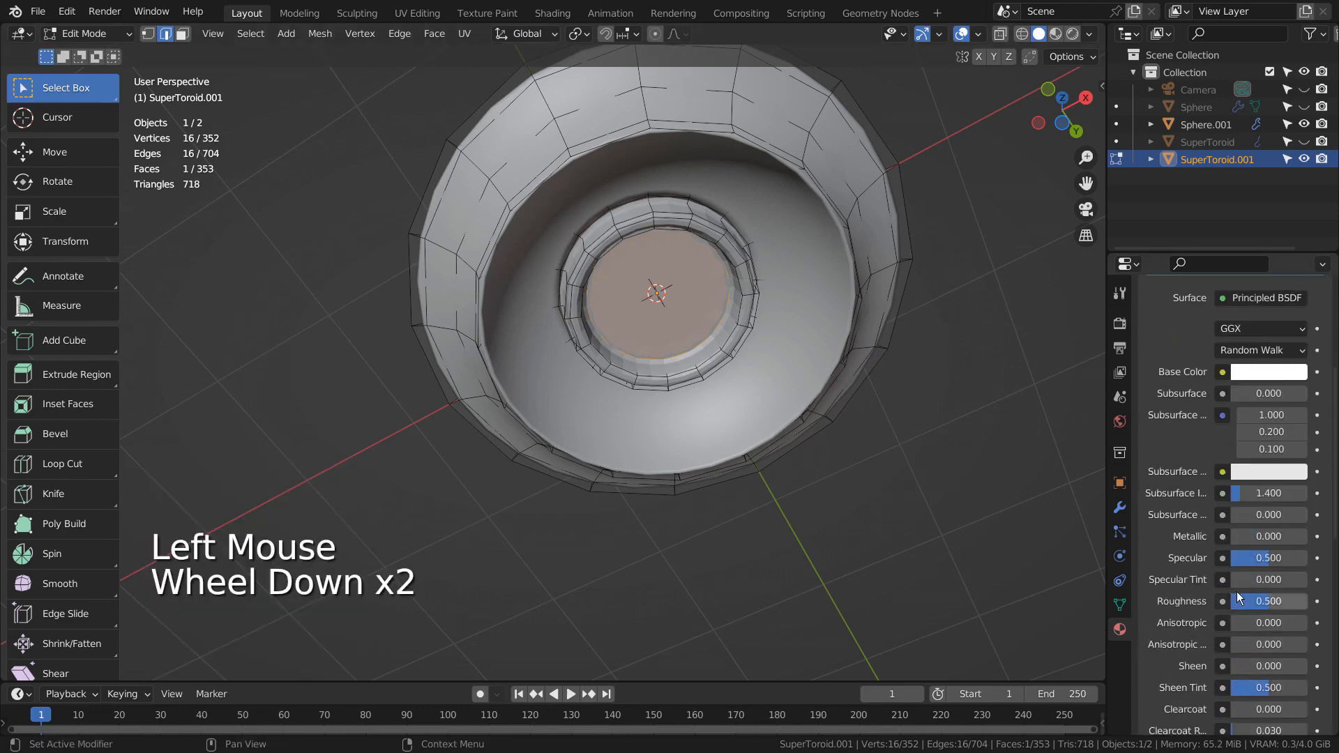
{"action": "left_click_drag", "start_coordinate": [1240, 536], "coordinate": [1277, 537]}
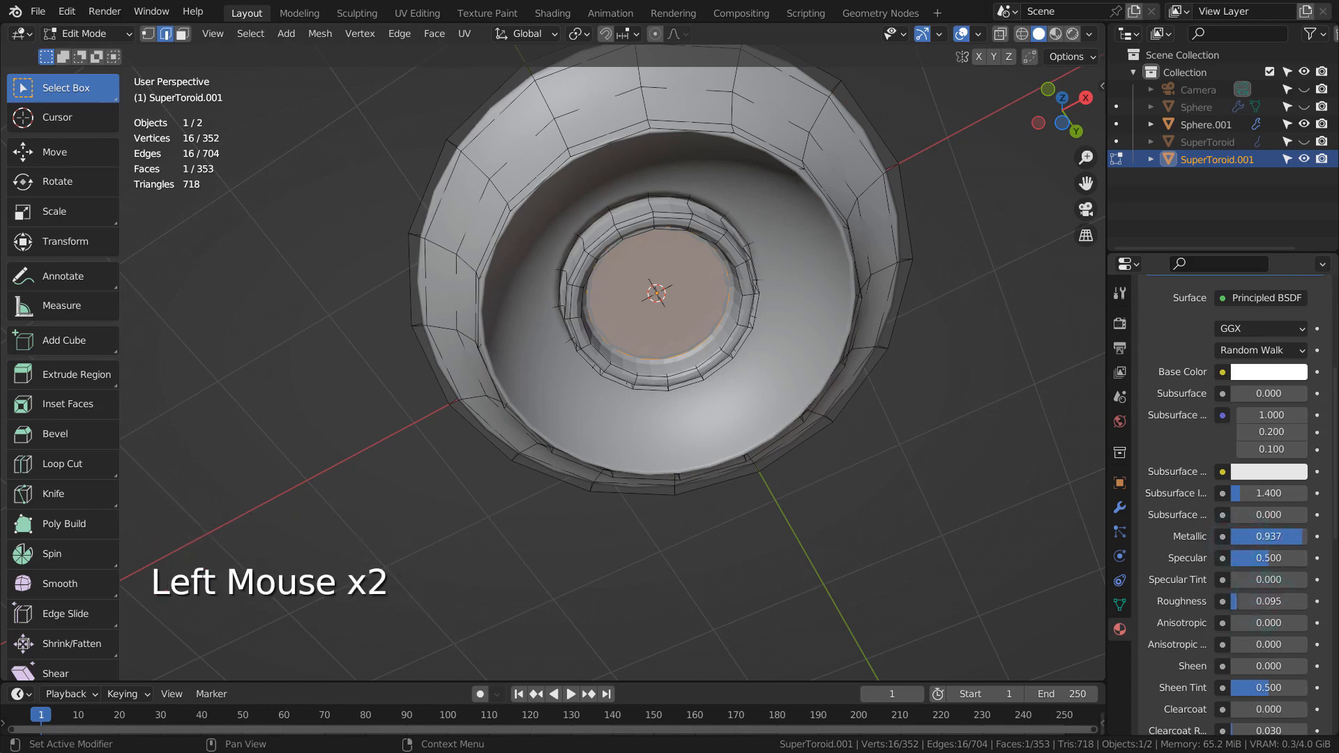
{"action": "scroll", "coordinate": [1236, 372], "scroll_direction": "up", "scroll_amount": 4}
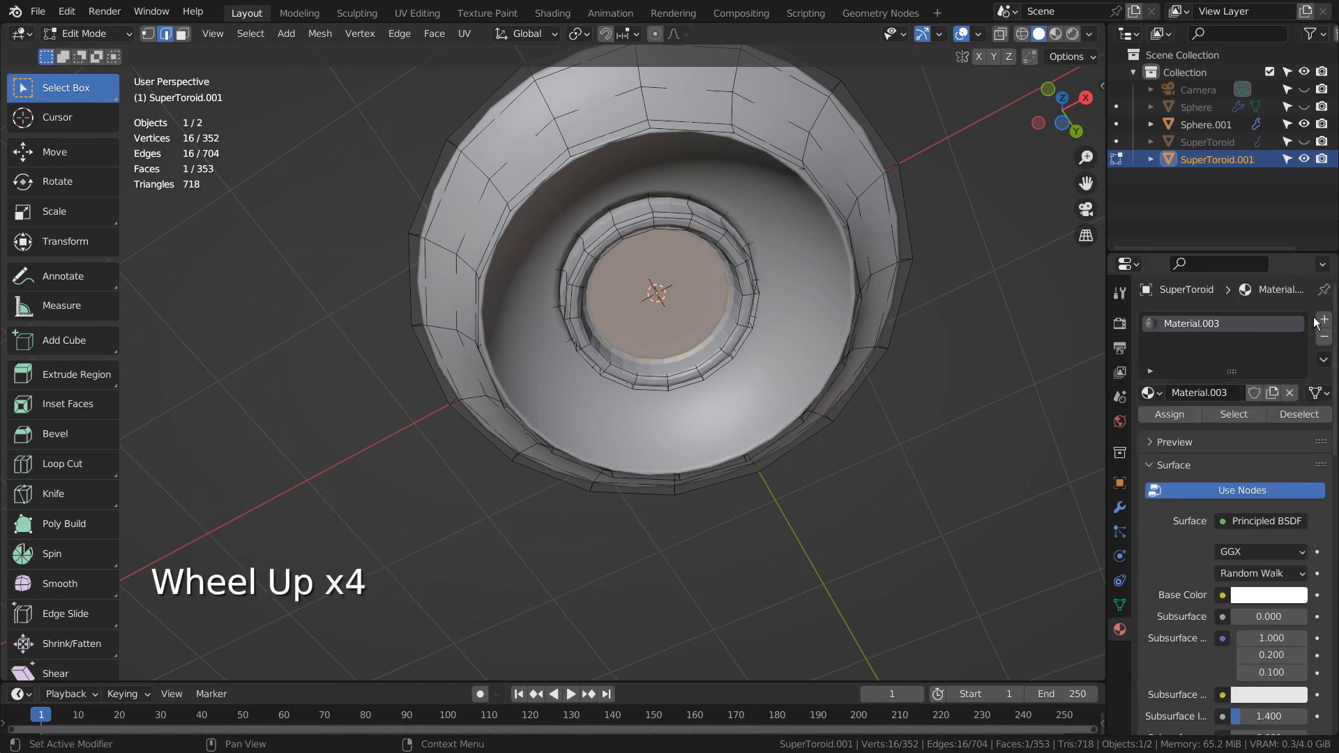
Step: Add a second material to the supertoroid and change its surface shader to Emission
{"action": "left_click", "coordinate": [1323, 322]}
{"action": "left_click", "coordinate": [1324, 320]}
{"action": "left_click", "coordinate": [1214, 429]}
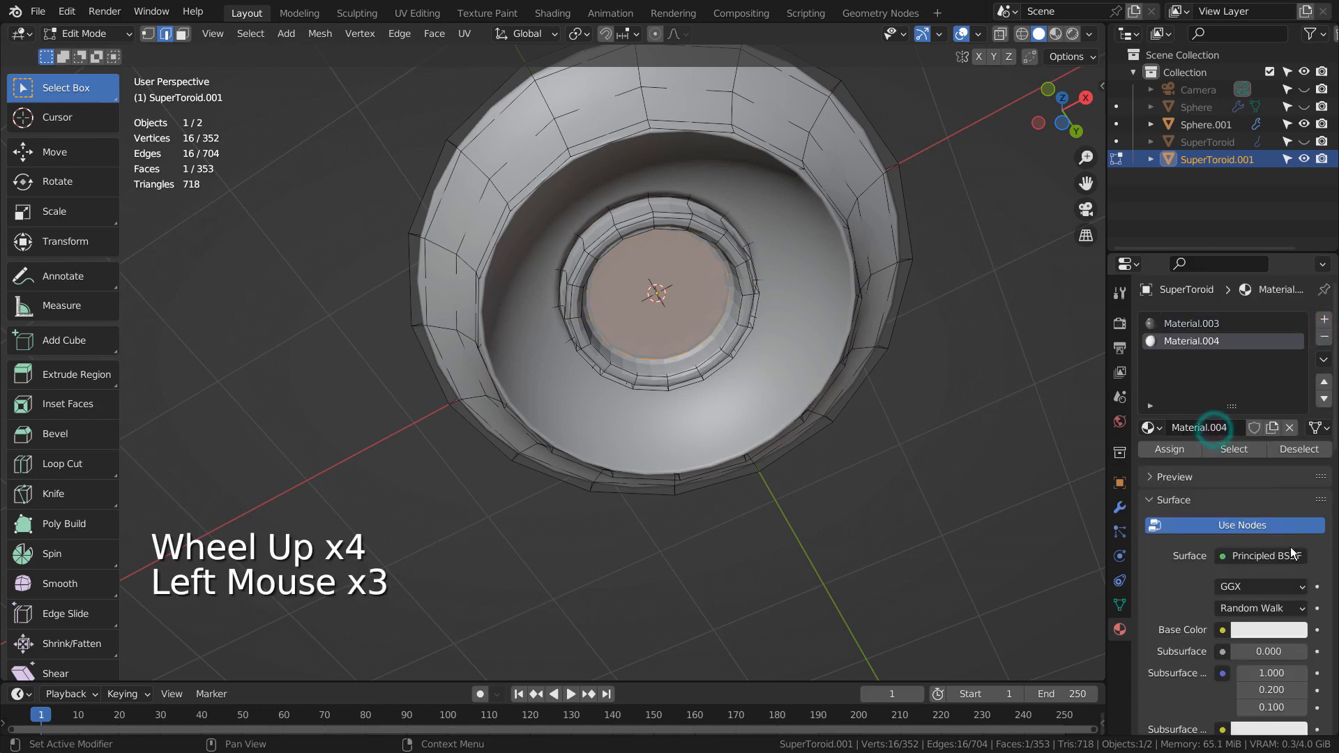
{"action": "left_click", "coordinate": [1248, 557]}
{"action": "left_click", "coordinate": [1112, 217]}
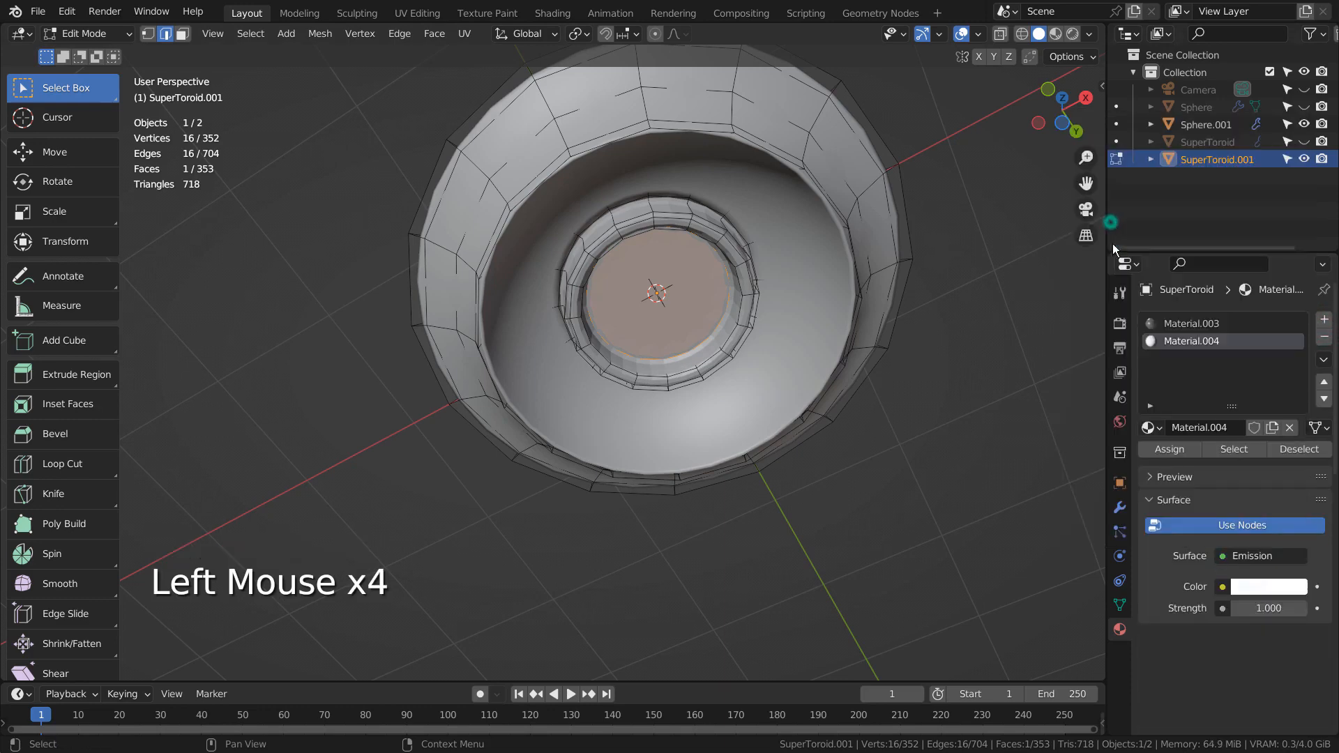
Step: Set the emission color to orange-yellow with hue 0.097 and saturation 0.974, and the strength to 35
{"action": "left_click", "coordinate": [1267, 592]}
{"action": "left_click", "coordinate": [1179, 439]}
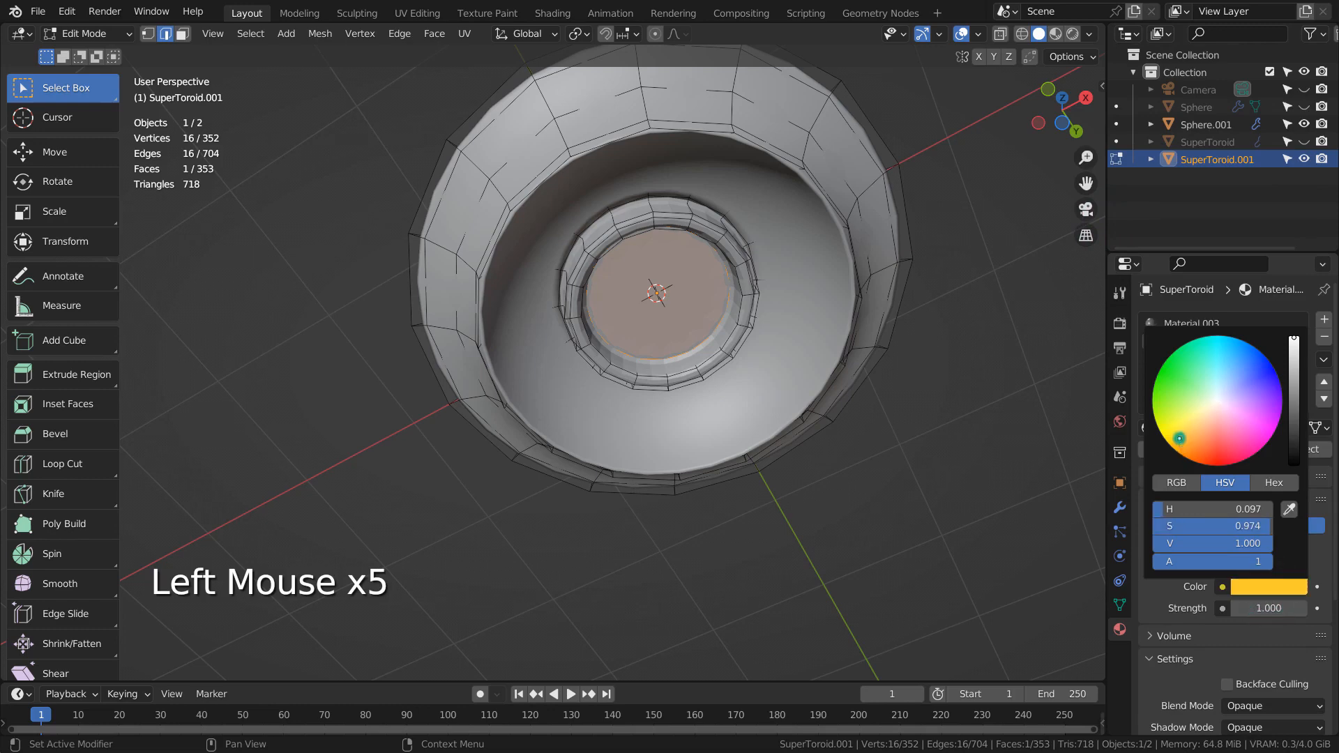
{"action": "left_click", "coordinate": [1257, 606]}
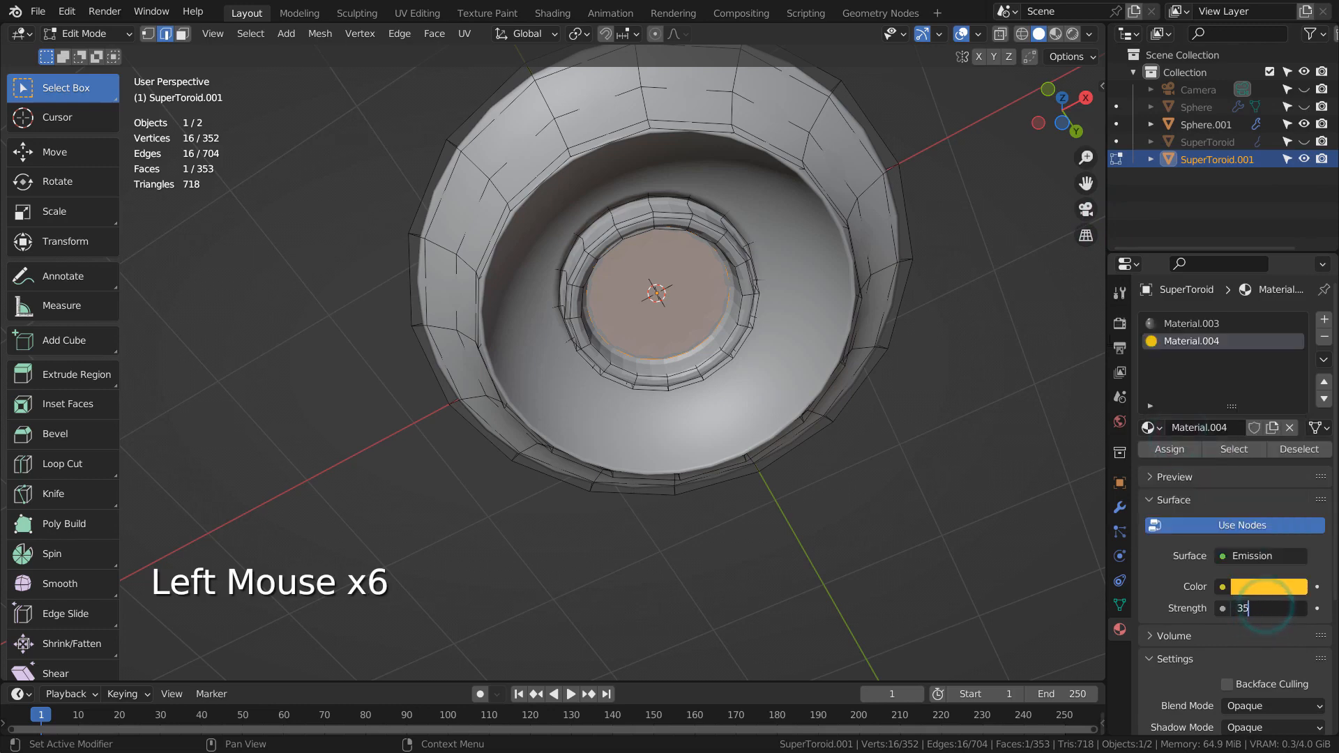
Step: Check the Bloom setting for Eevee, and assign the emission material to the selected centre face in material preview shading
{"action": "left_click", "coordinate": [1118, 325]}
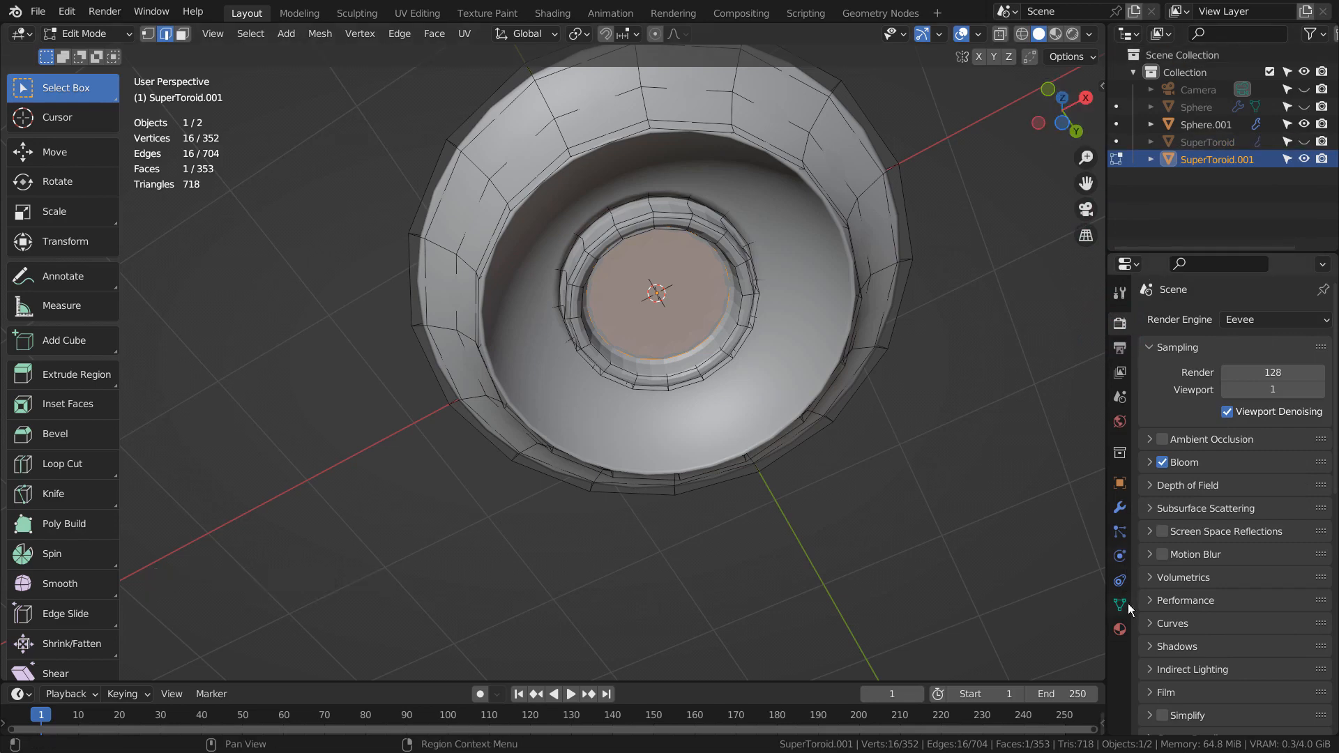
{"action": "left_click", "coordinate": [1119, 629]}
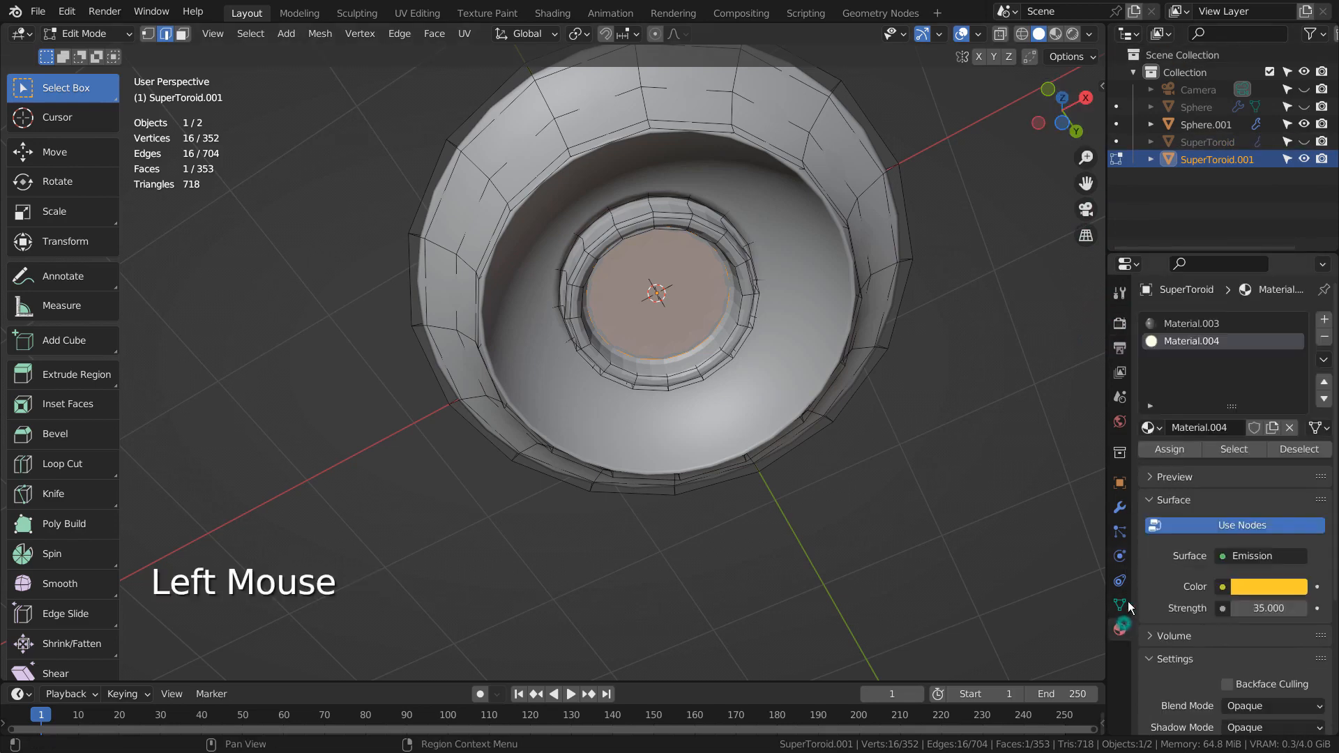
{"action": "left_click", "coordinate": [1056, 37]}
{"action": "key", "text": "Tab"}
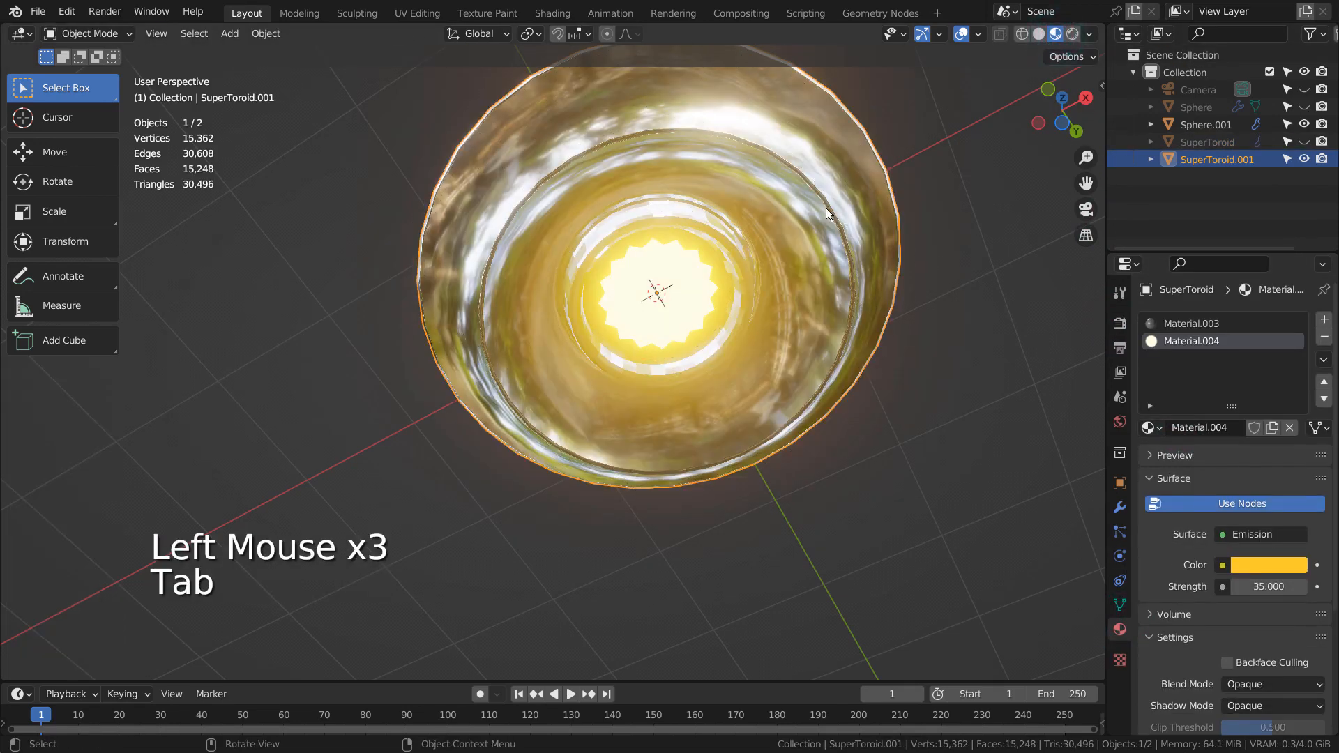
{"action": "middle_click_drag", "start_coordinate": [826, 208], "coordinate": [689, 286]}
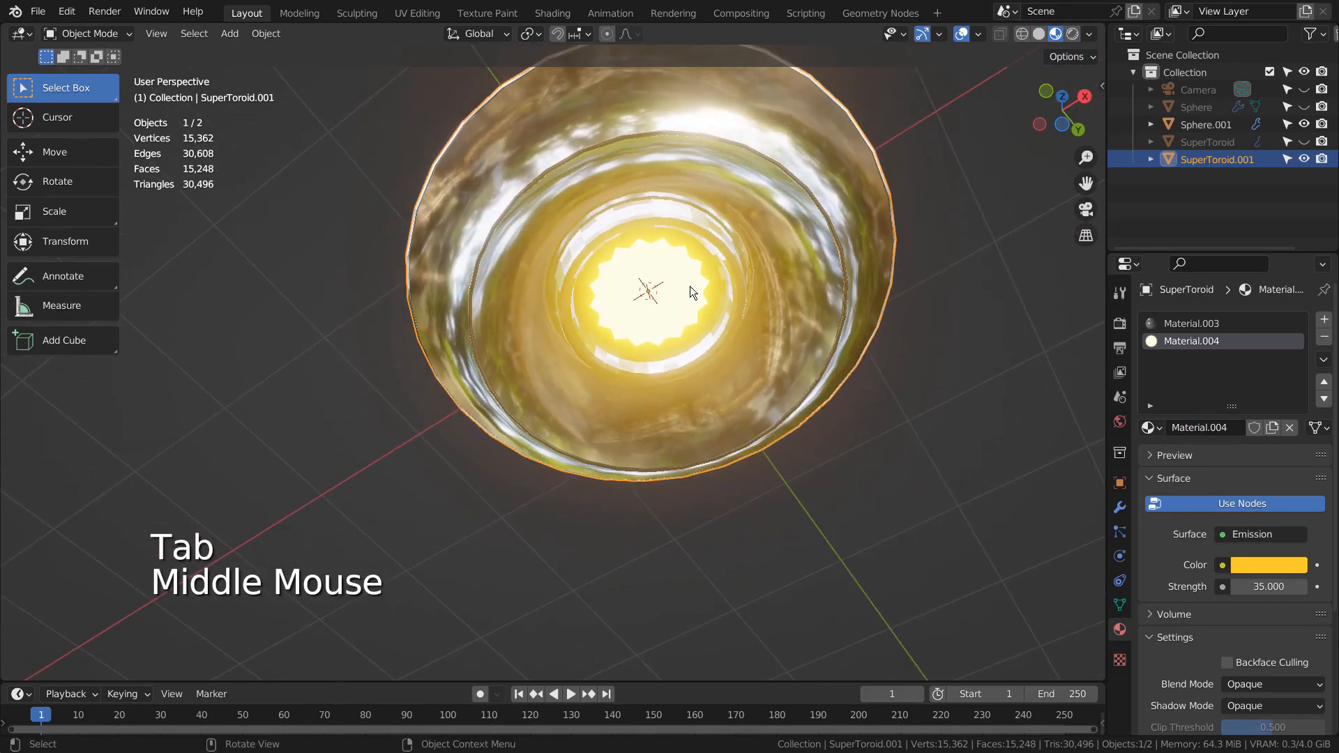
Step: Inset the glowing centre face once more with 0 m thickness to sharpen its jagged edge
{"action": "key", "text": "Tab"}
{"action": "scroll", "coordinate": [689, 285], "scroll_direction": "up", "scroll_amount": 2}
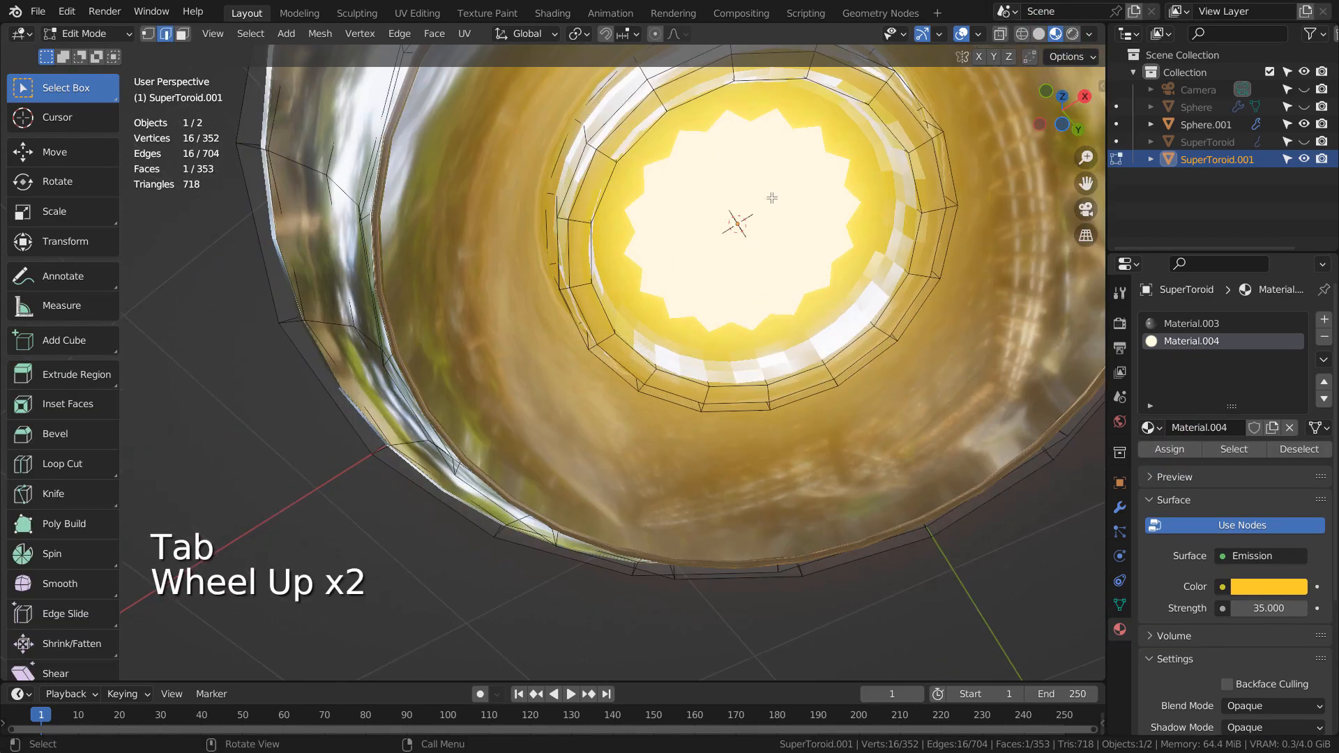
{"action": "key", "text": "i"}
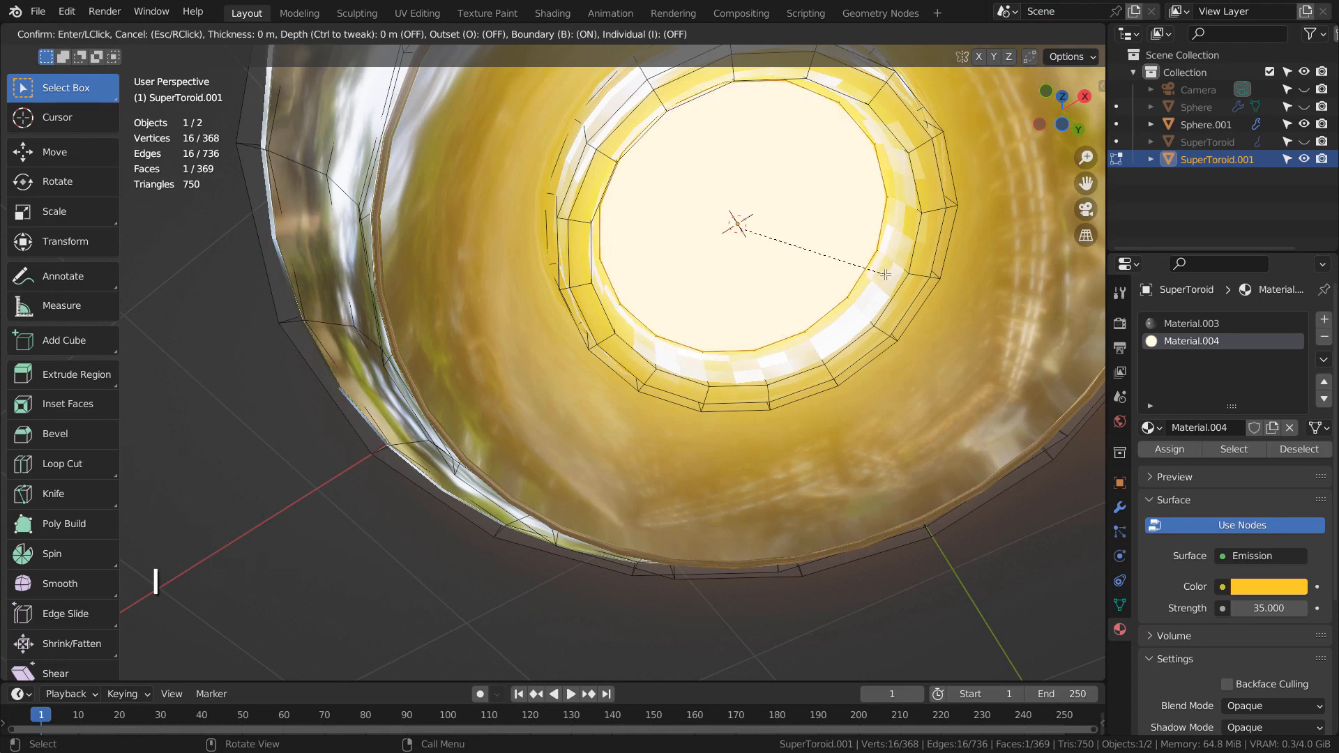
{"action": "left_click", "coordinate": [885, 274]}
Step: Apply smooth shading to the whole supertoroid and deselect it
{"action": "key", "text": "Tab"}
{"action": "right_click", "coordinate": [881, 291]}
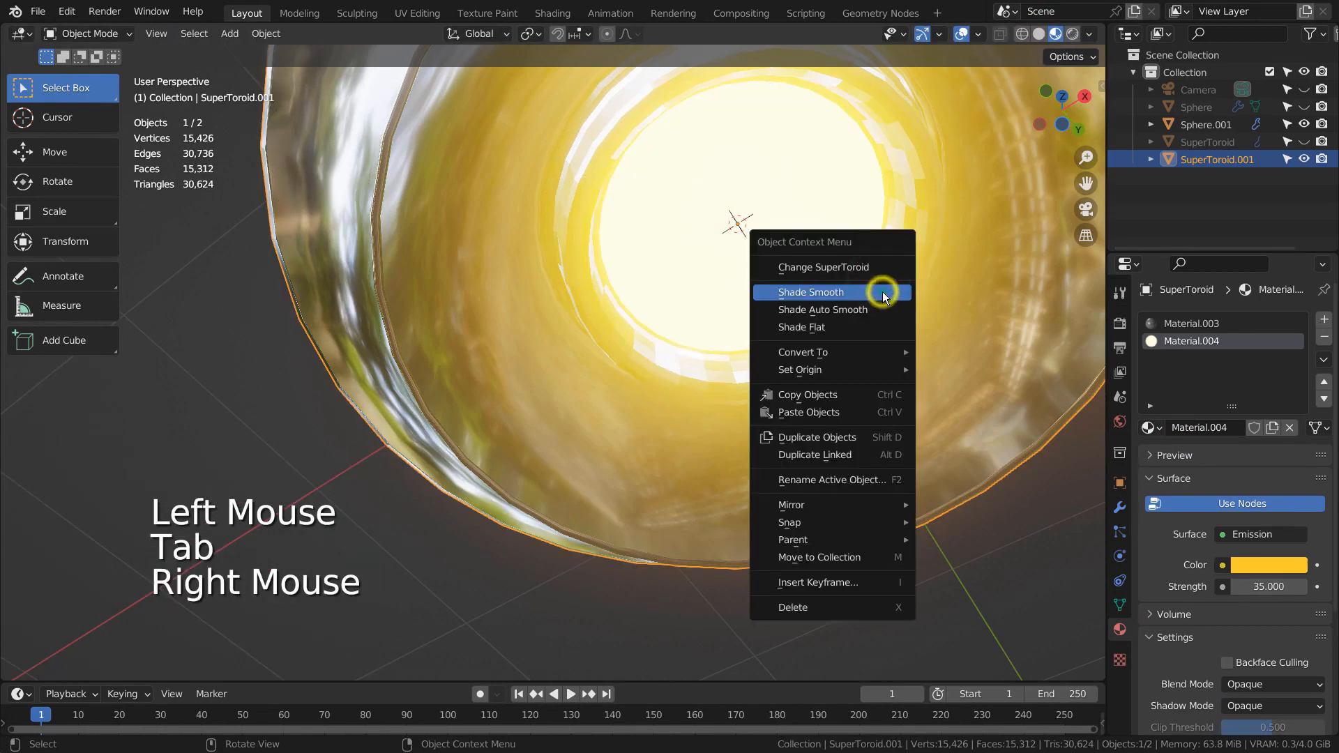
{"action": "left_click", "coordinate": [883, 295]}
{"action": "scroll", "coordinate": [899, 285], "scroll_direction": "down", "scroll_amount": 2}
{"action": "left_click", "coordinate": [889, 296]}
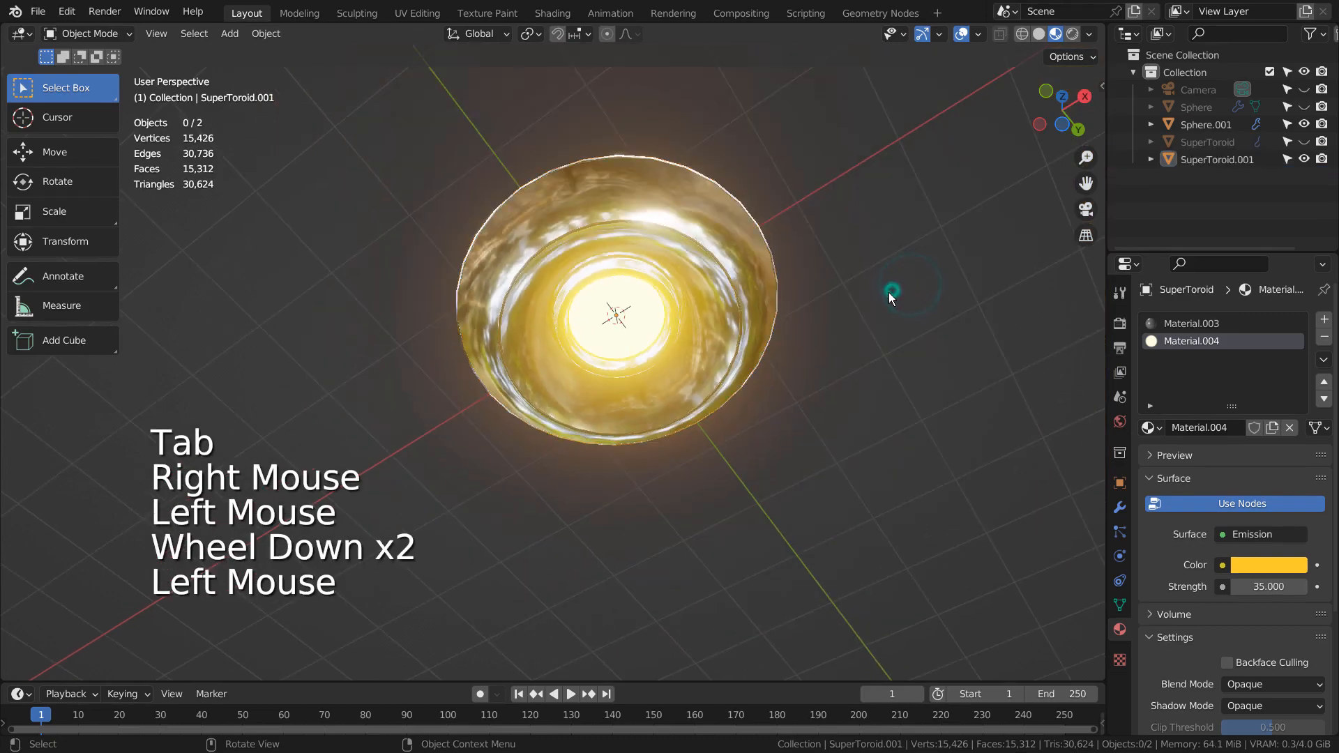
Step: Change the emission color to light blue with hue 0.609 and saturation 0.691
{"action": "middle_click_drag", "start_coordinate": [888, 291], "coordinate": [893, 342]}
{"action": "scroll", "coordinate": [892, 342], "scroll_direction": "down", "scroll_amount": 1}
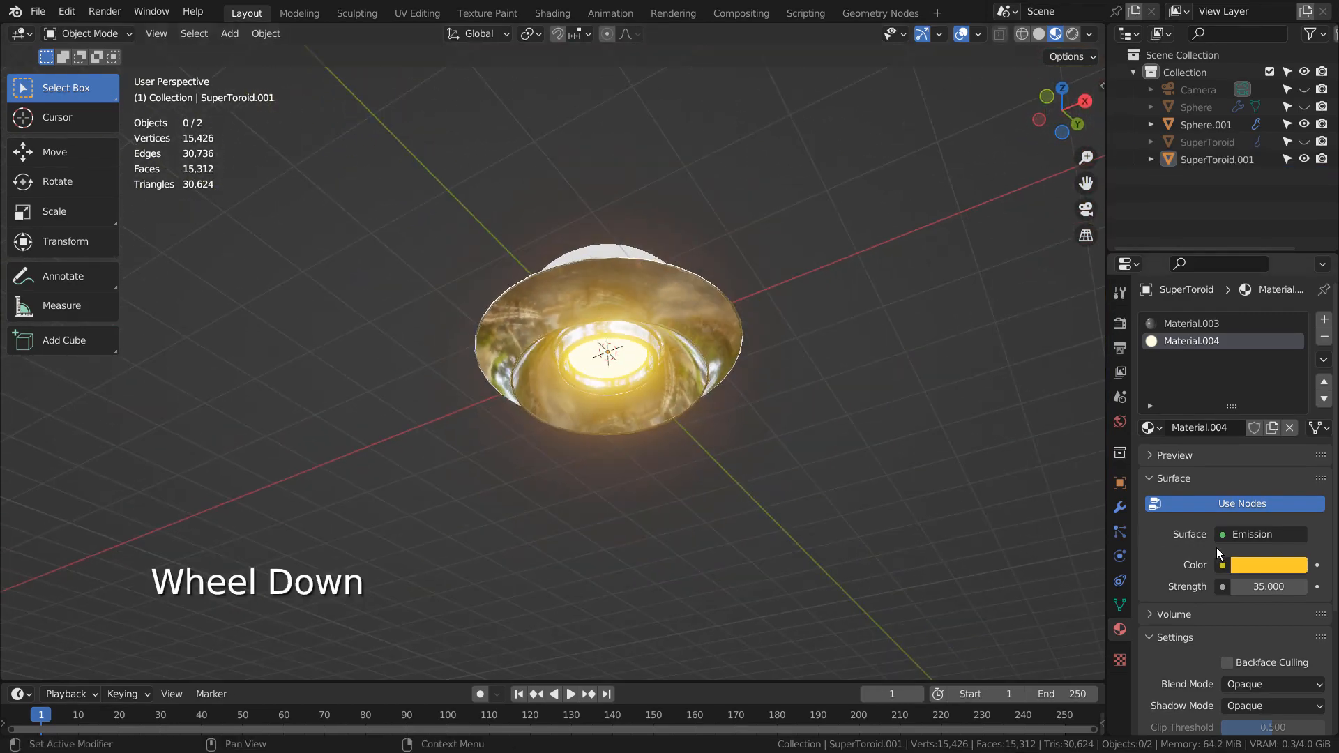
{"action": "left_click", "coordinate": [1263, 565]}
{"action": "left_click", "coordinate": [1221, 350]}
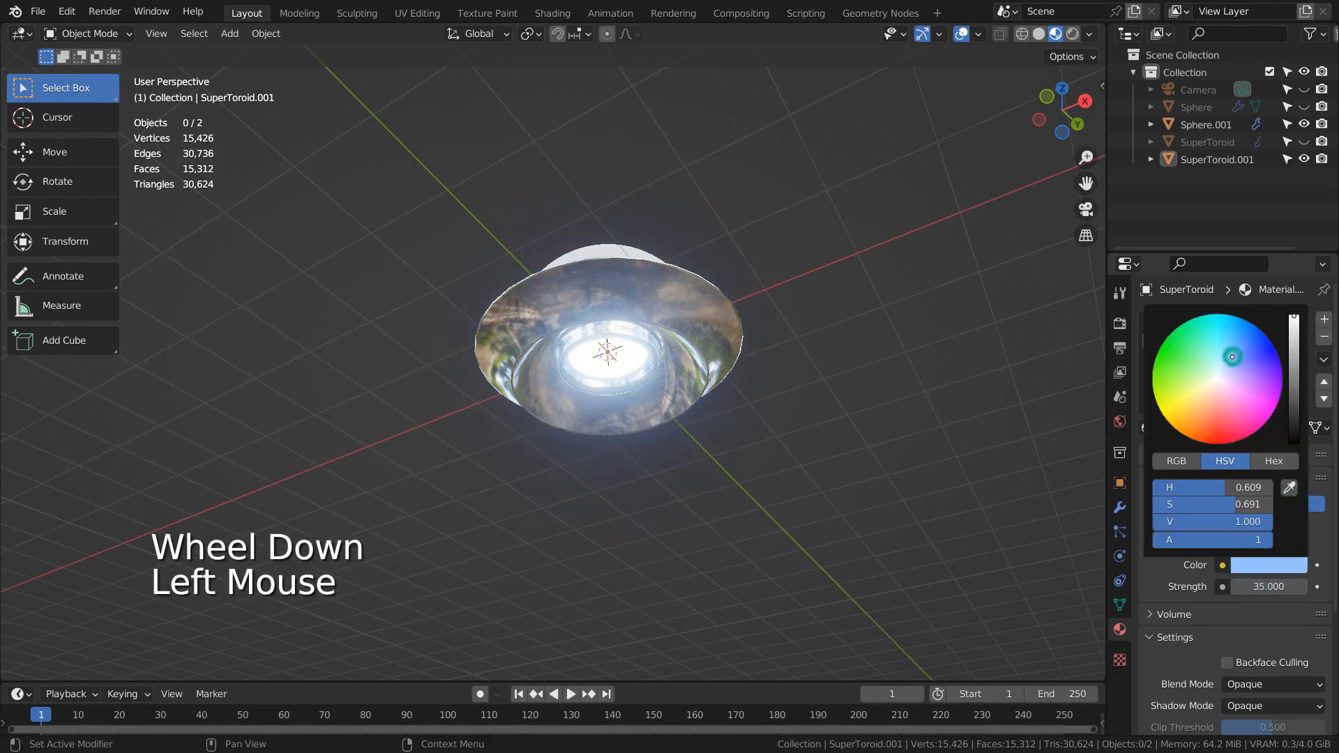
Step: Change the emission color to warm yellow with hue 0.108 and saturation 0.785, and hide the viewport overlays
{"action": "mouse_move", "coordinate": [1244, 362]}
{"action": "left_mouse_down"}
{"action": "mouse_move", "coordinate": [1252, 324]}
{"action": "mouse_move", "coordinate": [1246, 395]}
{"action": "mouse_move", "coordinate": [1225, 418]}
{"action": "mouse_move", "coordinate": [1193, 411]}
{"action": "mouse_move", "coordinate": [1183, 389]}
{"action": "mouse_move", "coordinate": [1230, 369]}
{"action": "mouse_move", "coordinate": [1244, 380]}
{"action": "mouse_move", "coordinate": [1228, 411]}
{"action": "mouse_move", "coordinate": [1194, 402]}
{"action": "left_mouse_up"}
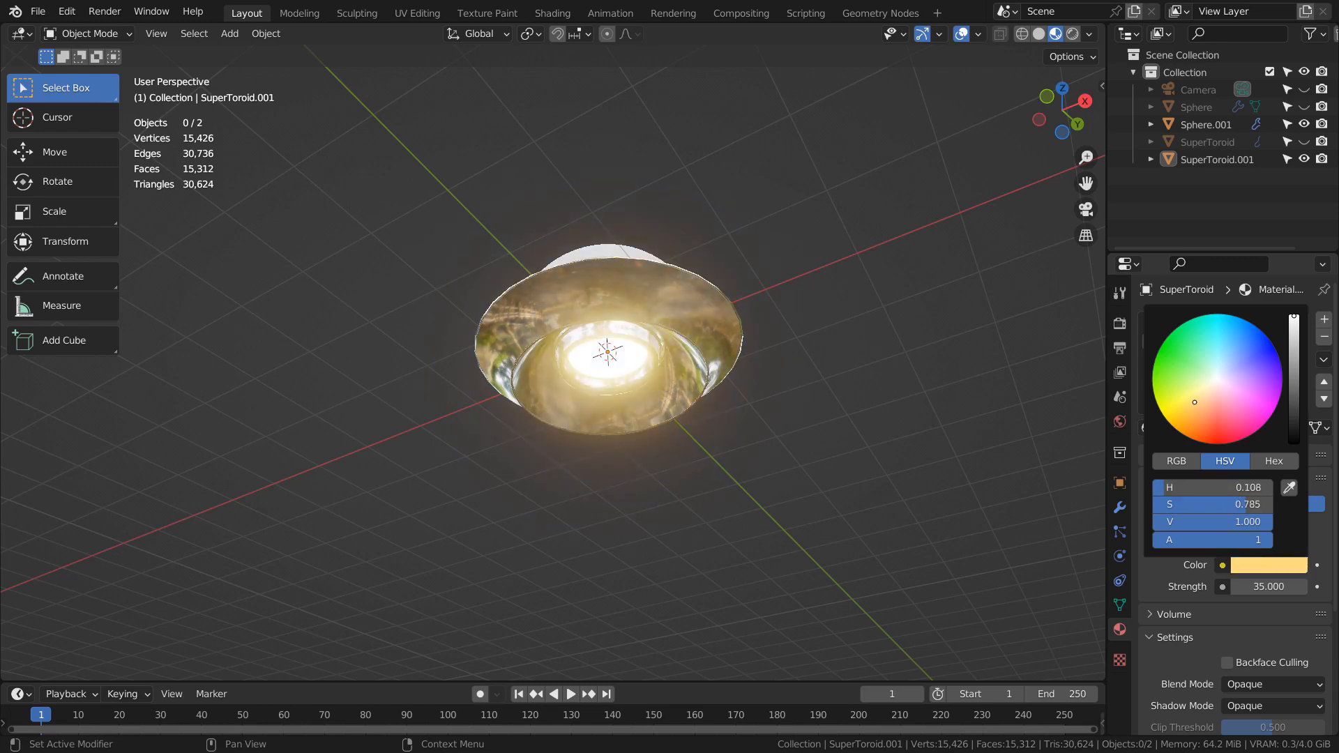
{"action": "left_click", "coordinate": [923, 282]}
{"action": "middle_click_drag", "start_coordinate": [923, 282], "coordinate": [851, 320]}
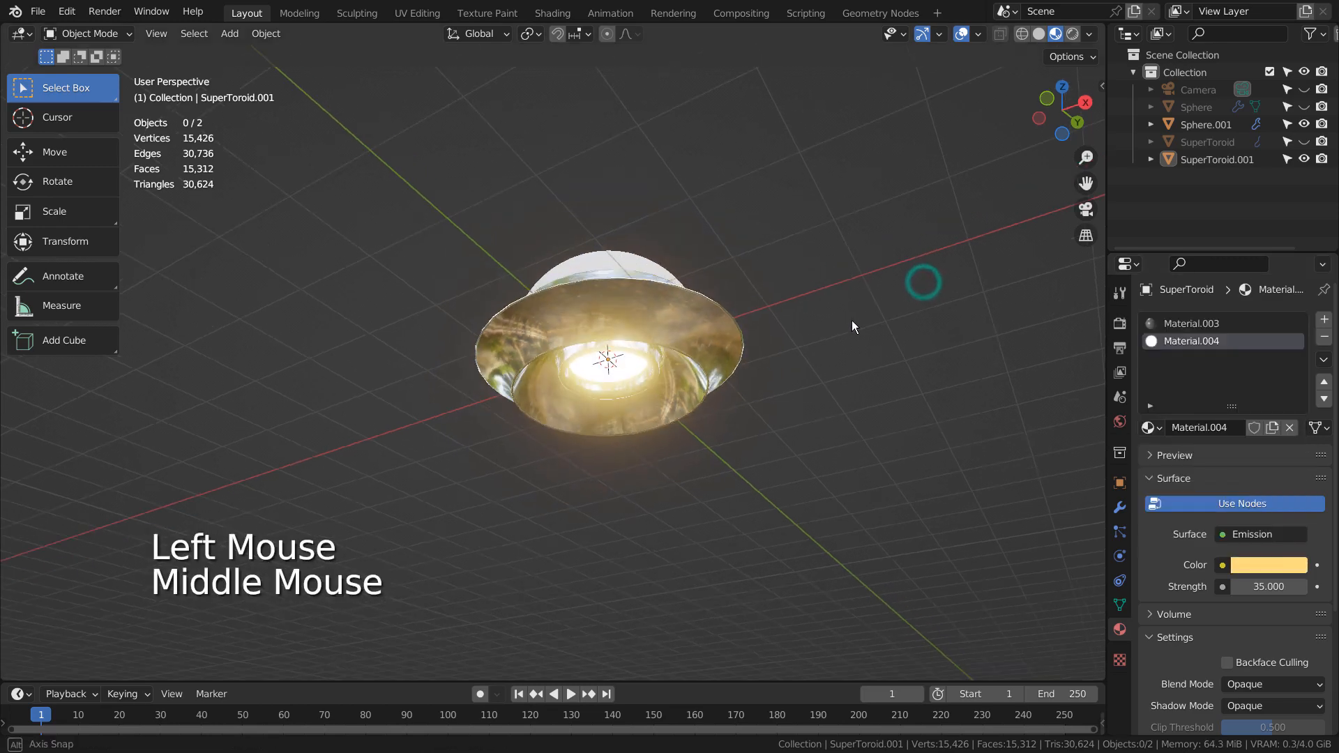
{"action": "left_click", "coordinate": [969, 36]}
Step: Give the dome a new material with a light blue base color and a roughness of 0
{"action": "middle_click_drag", "start_coordinate": [877, 276], "coordinate": [841, 437]}
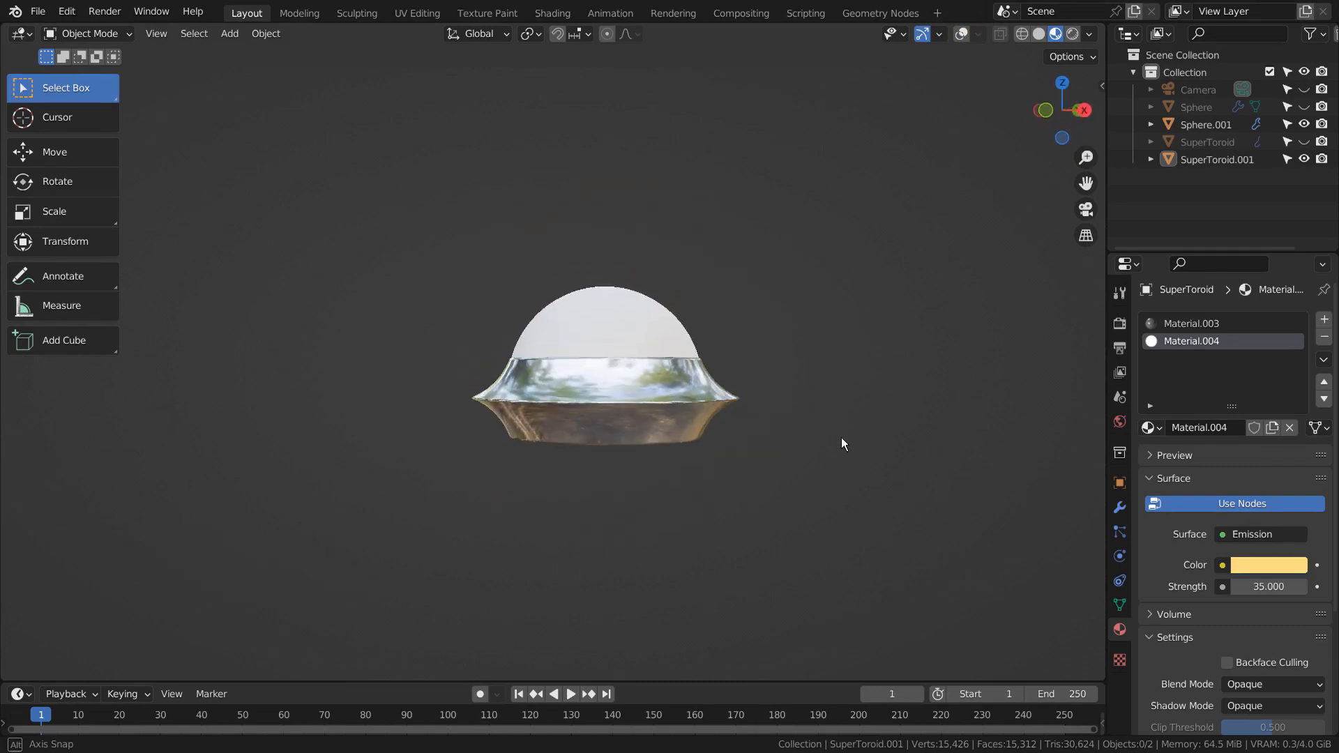
{"action": "left_click", "coordinate": [653, 329]}
{"action": "left_click", "coordinate": [1248, 389]}
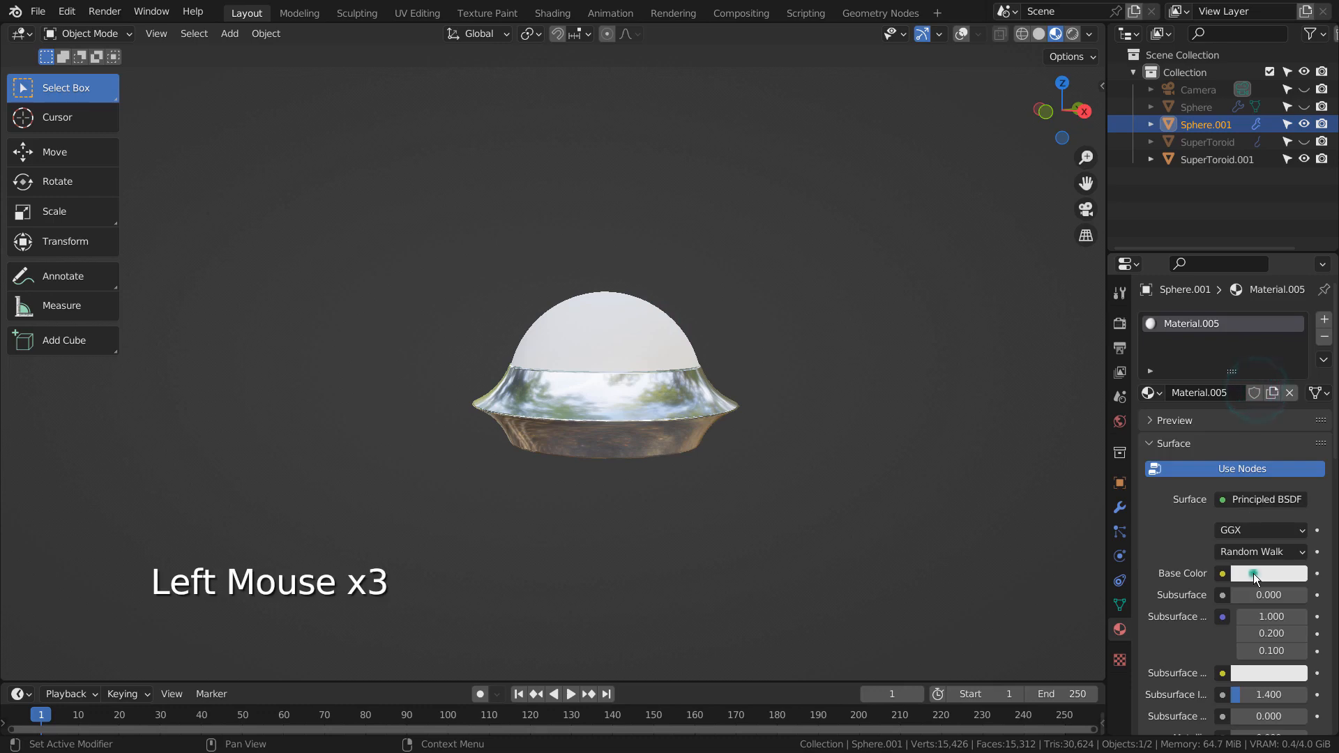
{"action": "left_click", "coordinate": [1253, 577]}
{"action": "left_click", "coordinate": [1225, 370]}
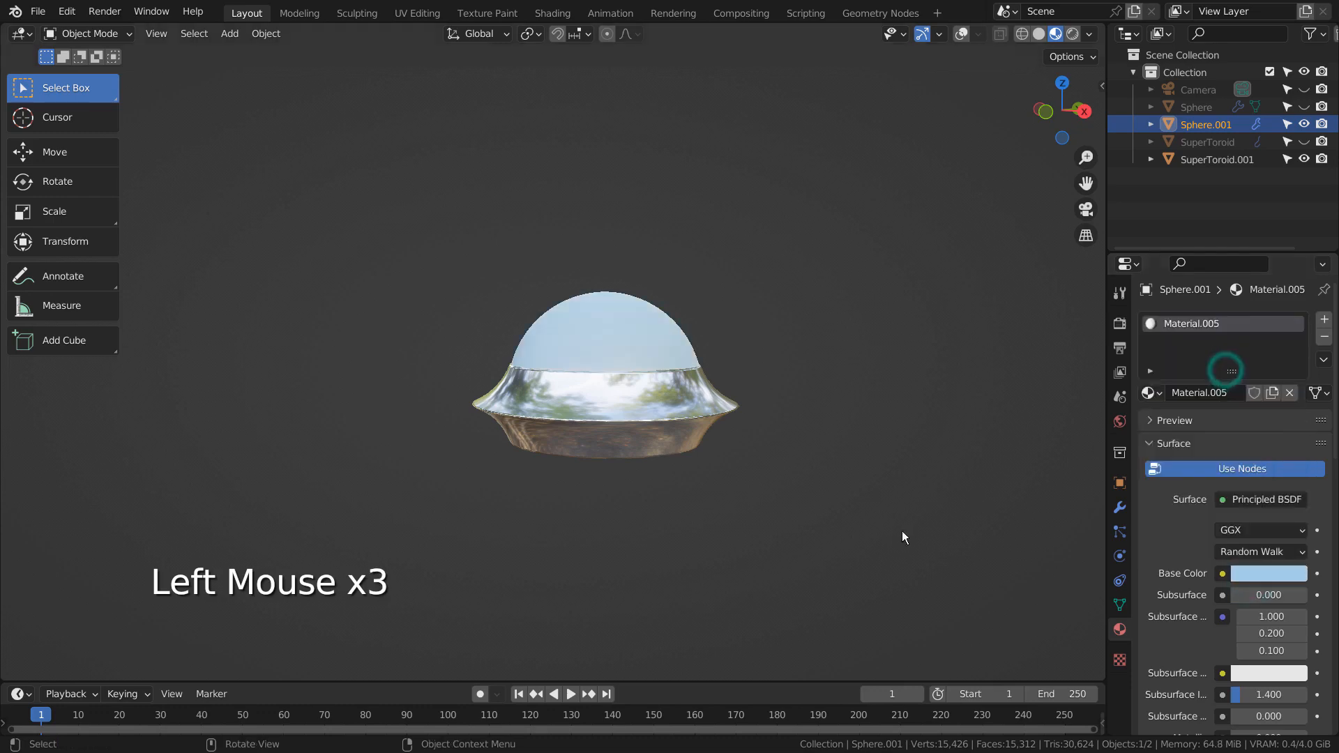
{"action": "scroll", "coordinate": [1240, 604], "scroll_direction": "down", "scroll_amount": 2}
{"action": "left_click_drag", "start_coordinate": [1264, 579], "coordinate": [1176, 602]}
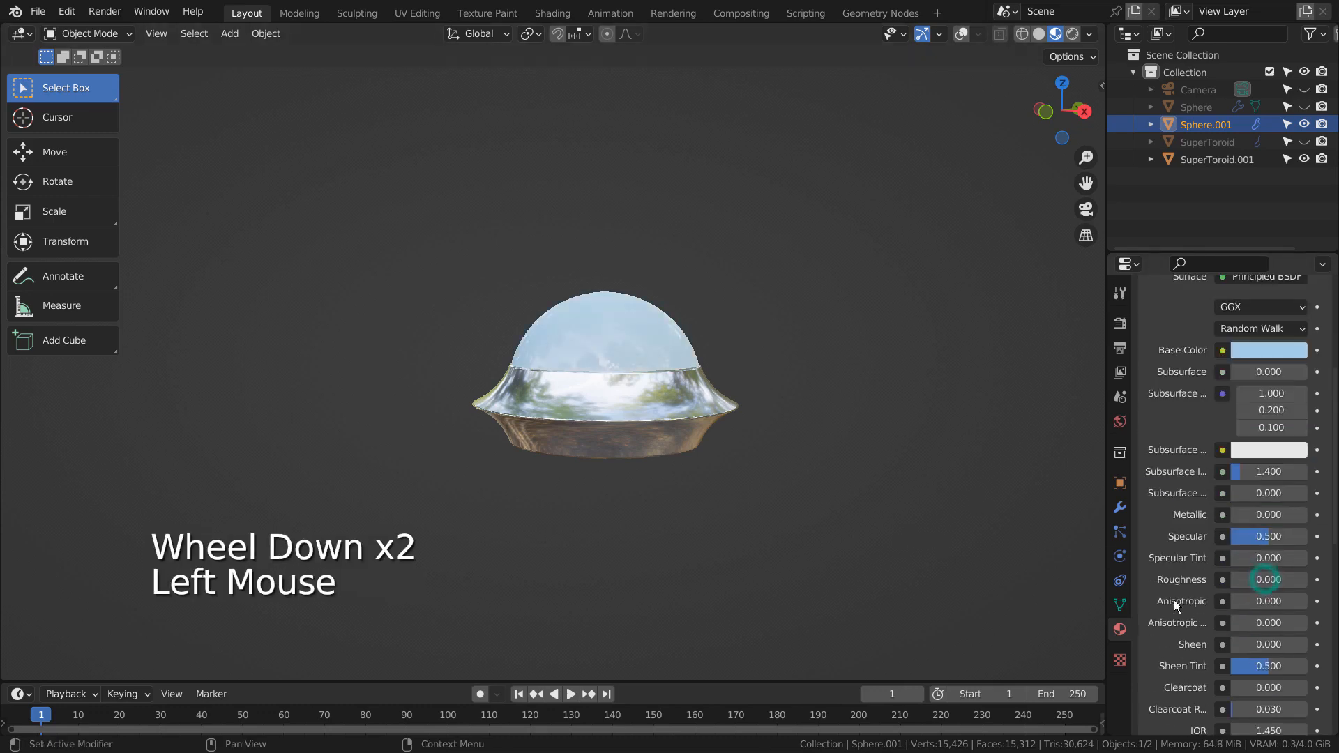
Step: Apply smooth shading to the dome
{"action": "scroll", "coordinate": [906, 430], "scroll_direction": "up", "scroll_amount": 2}
{"action": "left_click", "coordinate": [881, 303]}
{"action": "right_click", "coordinate": [882, 303]}
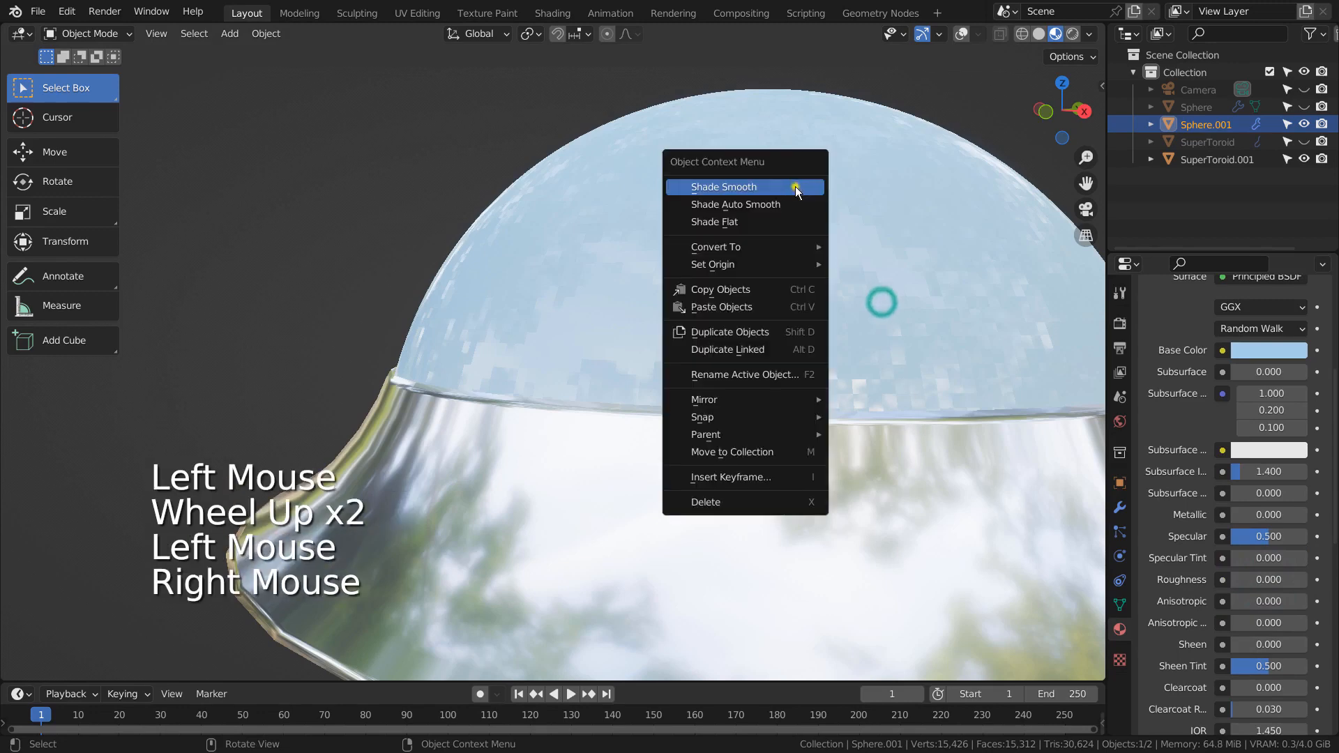
{"action": "left_click", "coordinate": [795, 187]}
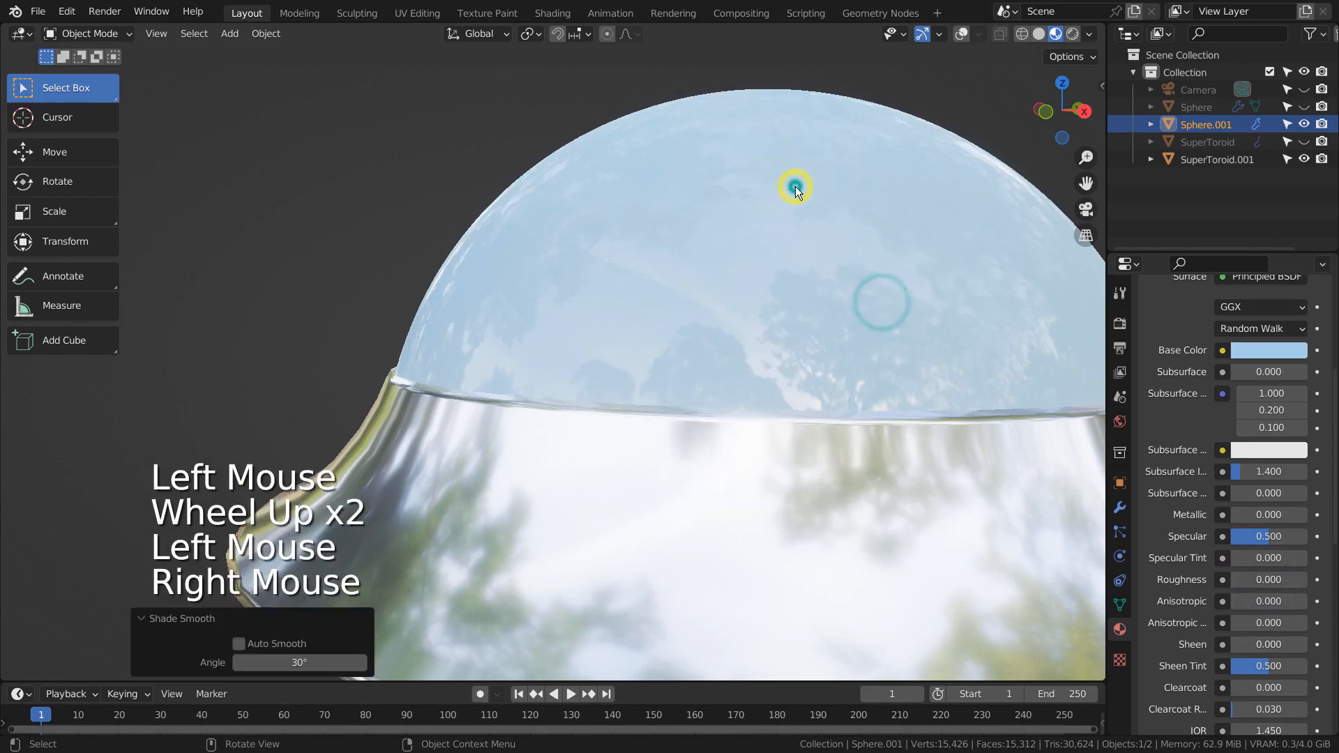
Step: Change the dome's base color to a more saturated blue and deselect the dome
{"action": "left_click", "coordinate": [1266, 349]}
{"action": "left_click_drag", "start_coordinate": [1237, 145], "coordinate": [1232, 136]}
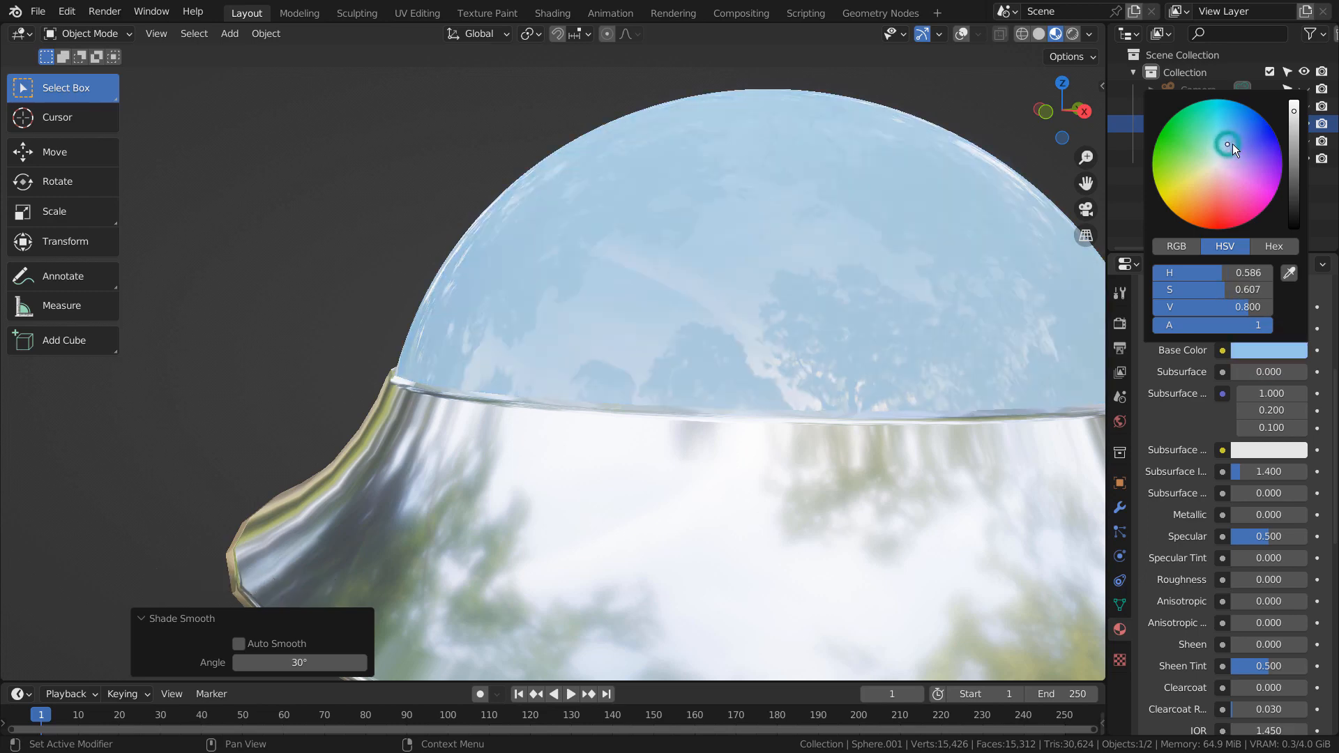
{"action": "left_click", "coordinate": [923, 70]}
{"action": "scroll", "coordinate": [920, 174], "scroll_direction": "down", "scroll_amount": 3}
{"action": "left_click", "coordinate": [786, 362]}
{"action": "middle_click_drag", "start_coordinate": [786, 361], "coordinate": [790, 419]}
{"action": "scroll", "coordinate": [802, 484], "scroll_direction": "up", "scroll_amount": 2}
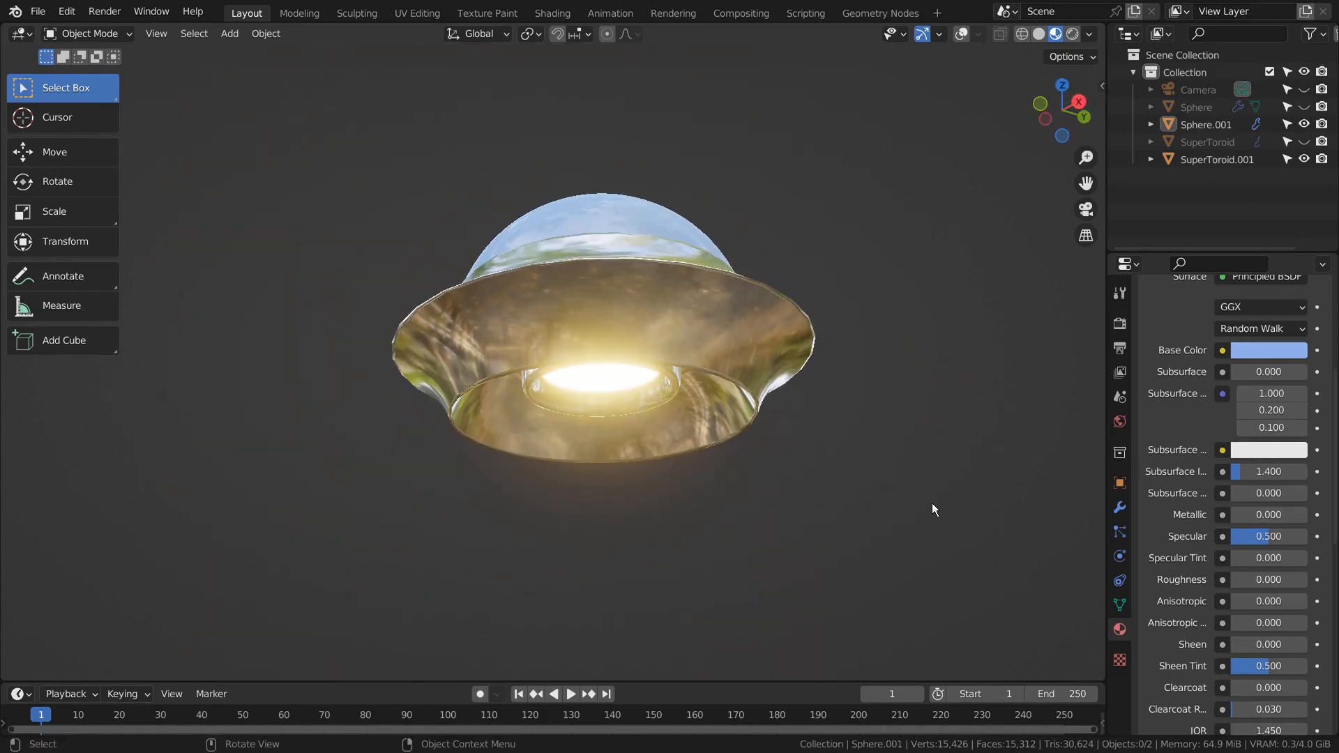